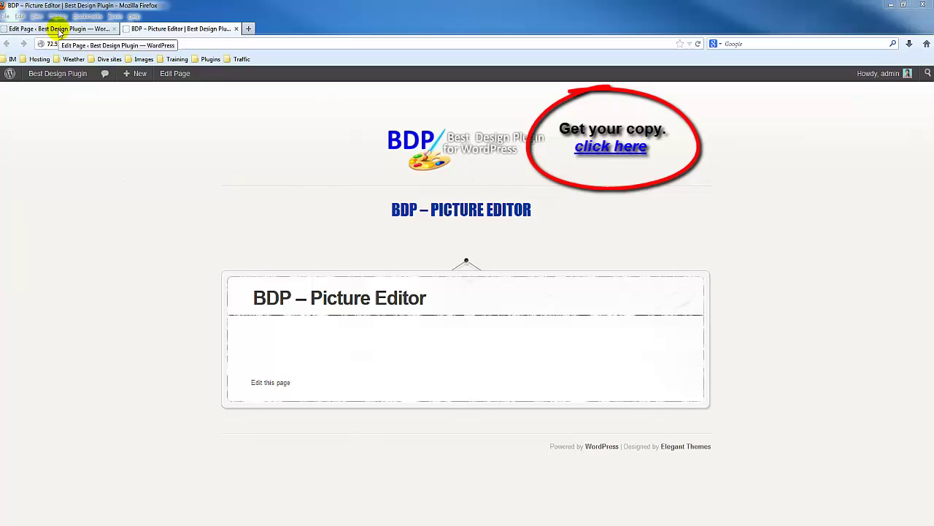
Step: Insert the night city skyline picture from the media library into the BDP - Picture Editor page
left_click(60, 31)
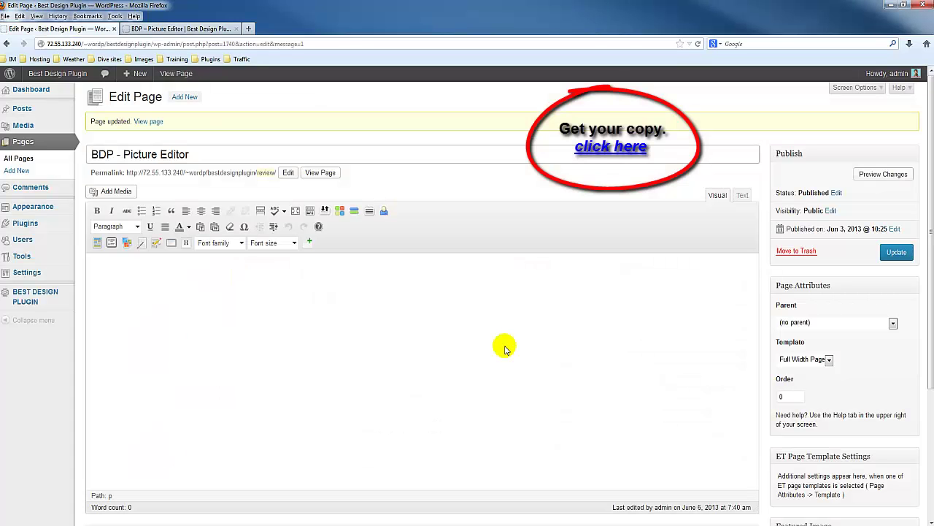
left_click(100, 192)
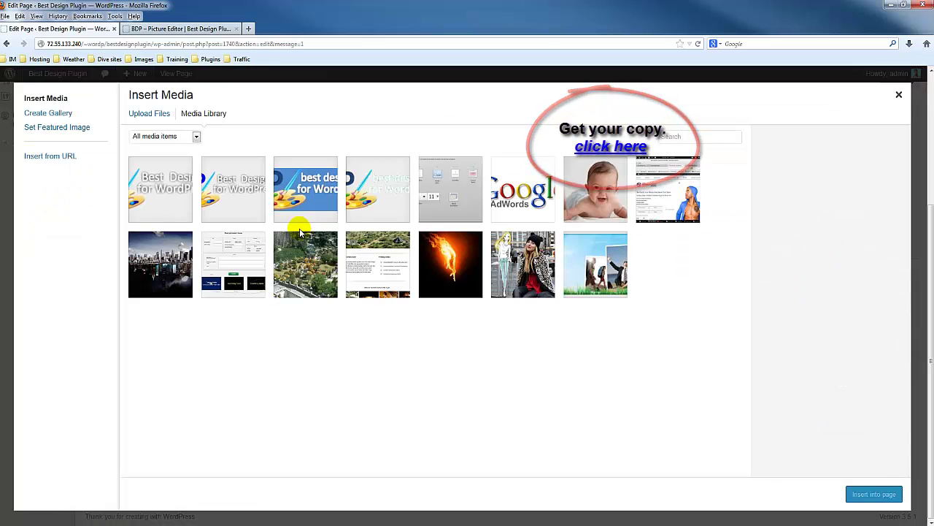
left_click(211, 275)
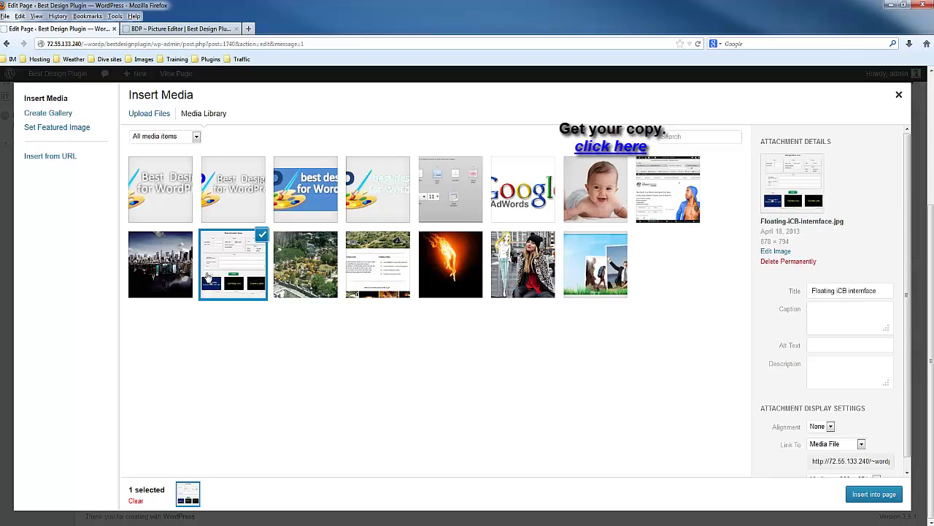
left_click(183, 274)
left_click(874, 494)
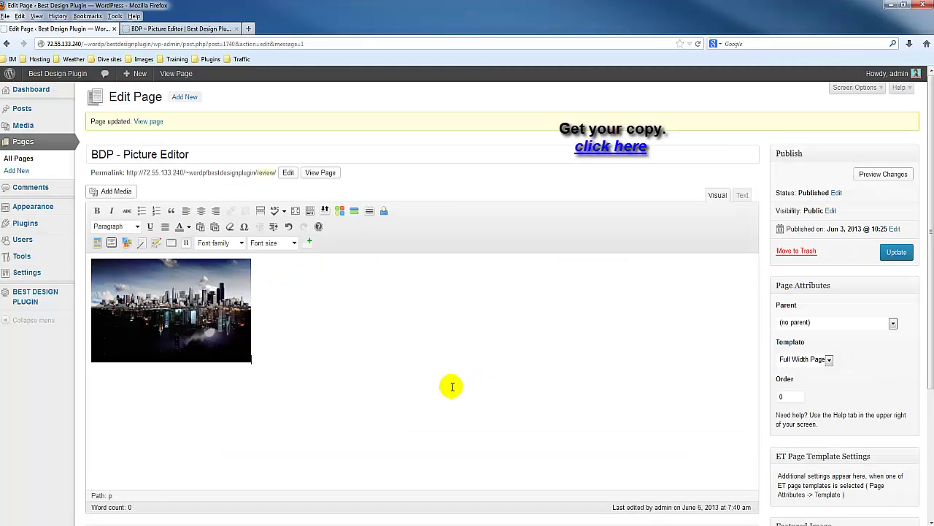
left_click(230, 321)
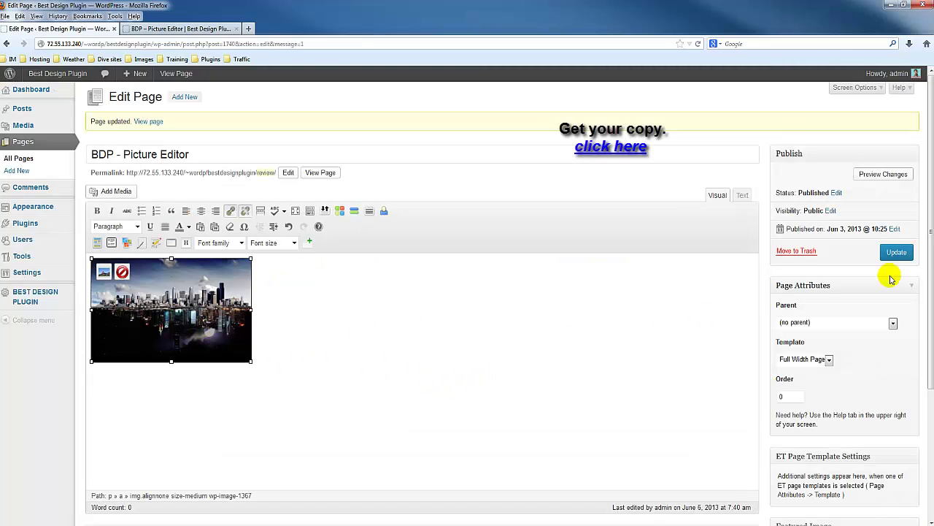
Step: Update the page with the inserted picture and reload the published page to check it
left_click(894, 252)
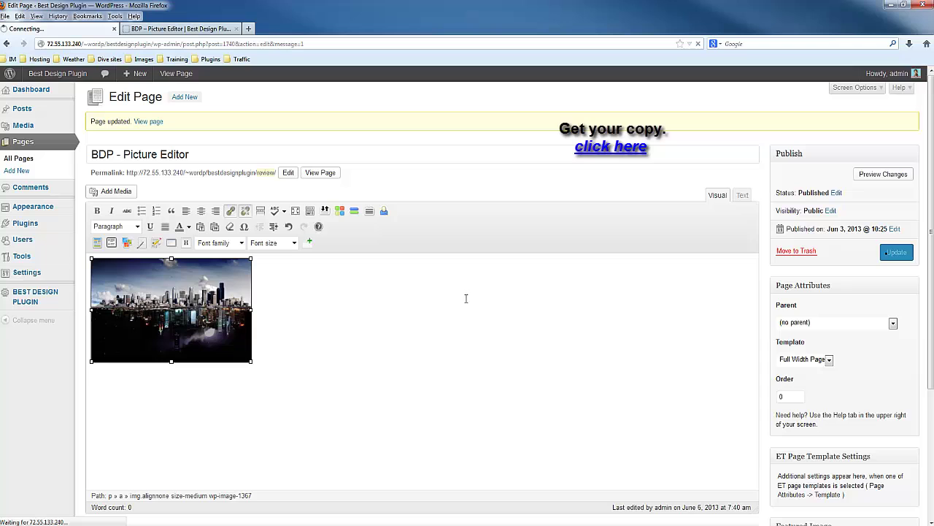
left_click(176, 29)
left_click(698, 43)
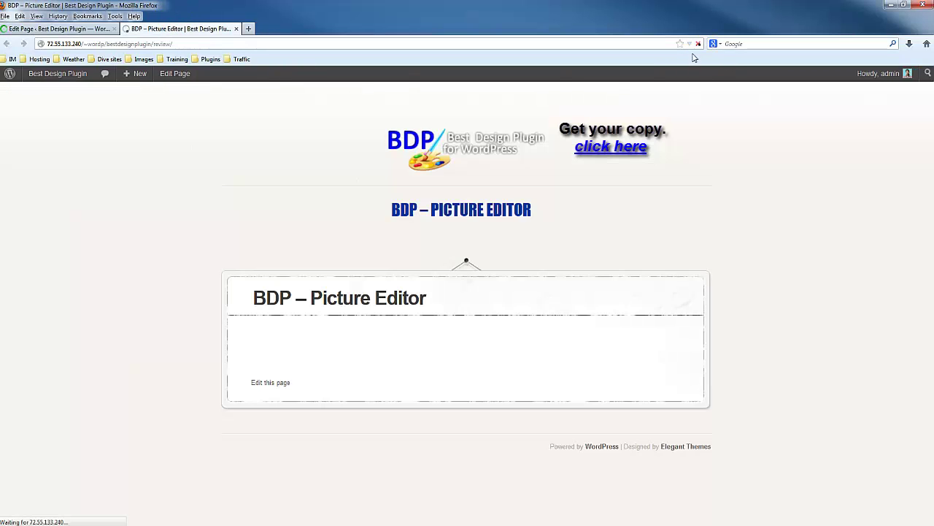
left_click(693, 222)
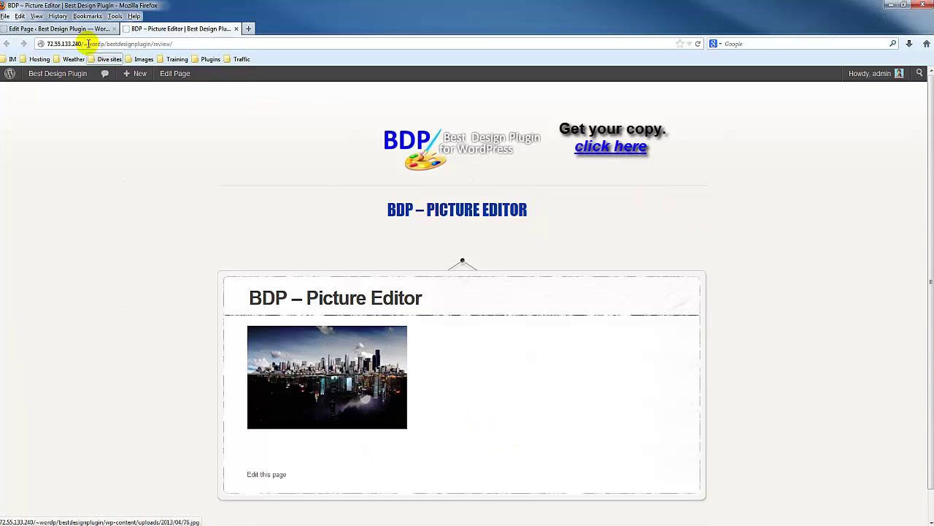
Step: Centre the city skyline picture in the page content
left_click(63, 28)
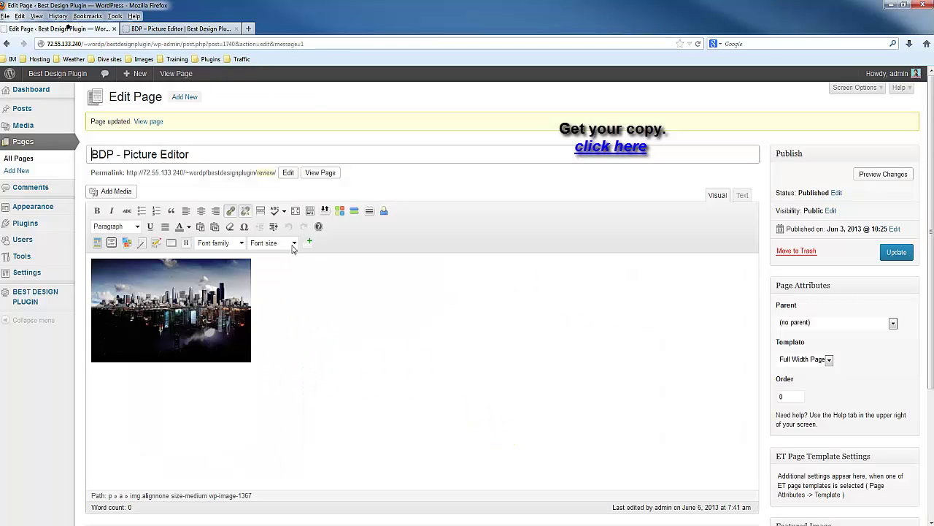
left_click(209, 300)
left_click(201, 210)
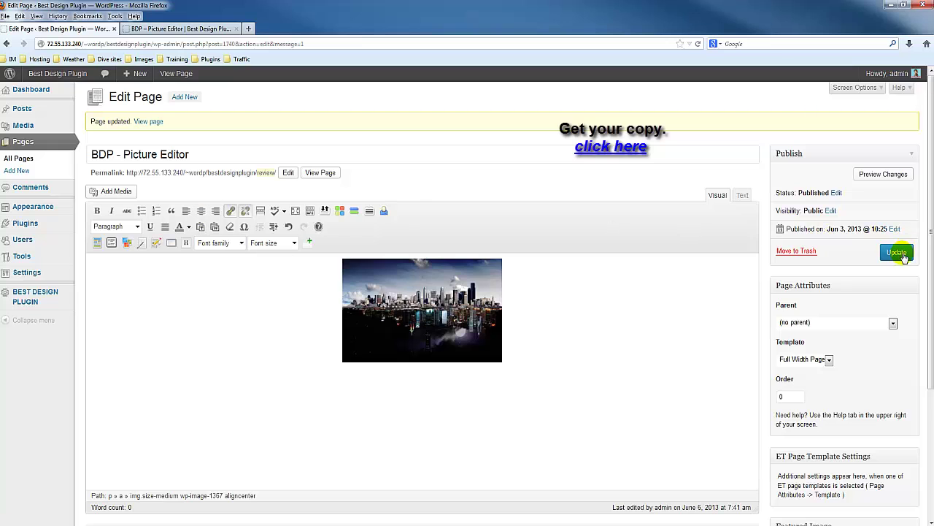
Step: Save the centred layout and refresh the live page to check the picture's alignment
left_click(896, 252)
left_click(181, 29)
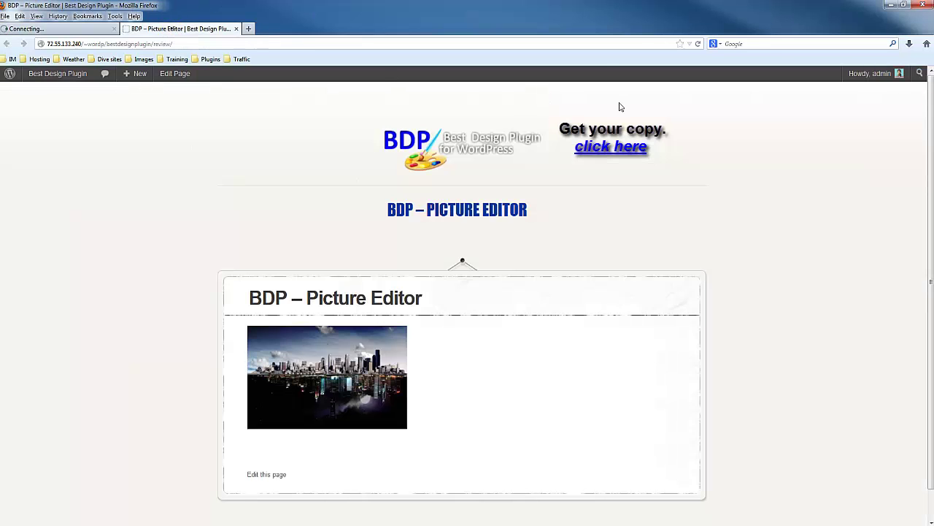
left_click(697, 44)
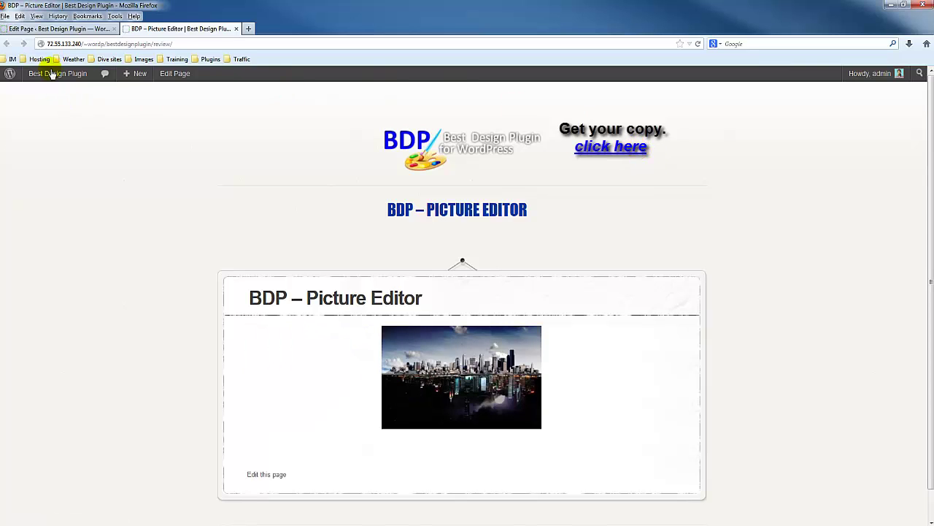
Step: Set the city skyline picture's border to 1 in its advanced image settings and apply the change
left_click(64, 29)
left_click(394, 329)
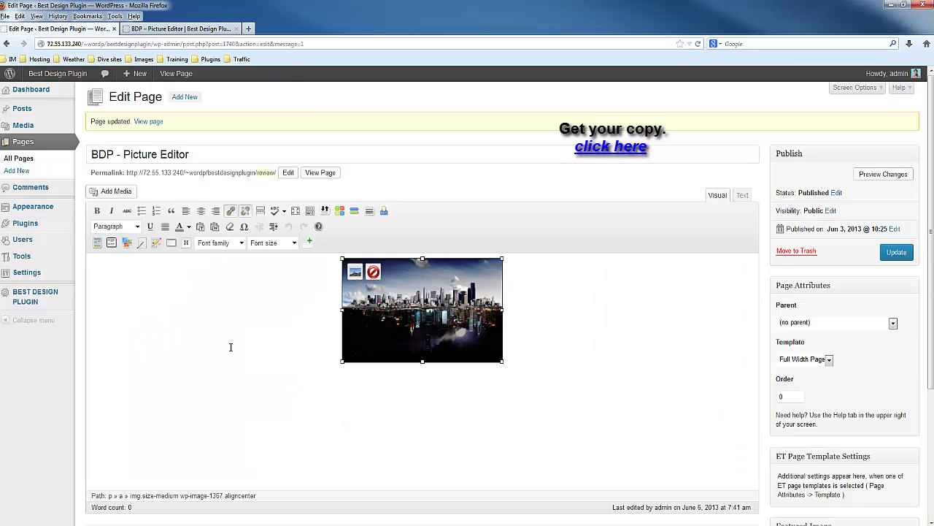
left_click(355, 272)
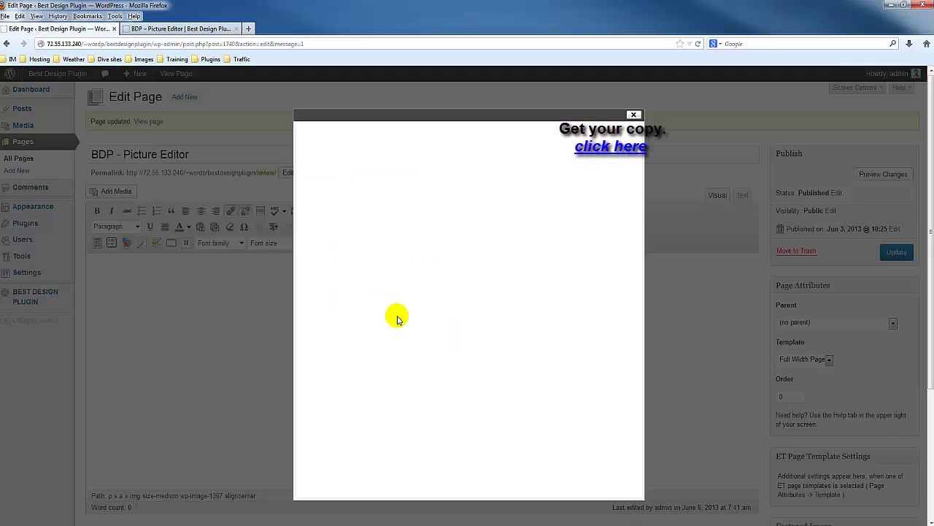
left_click(387, 133)
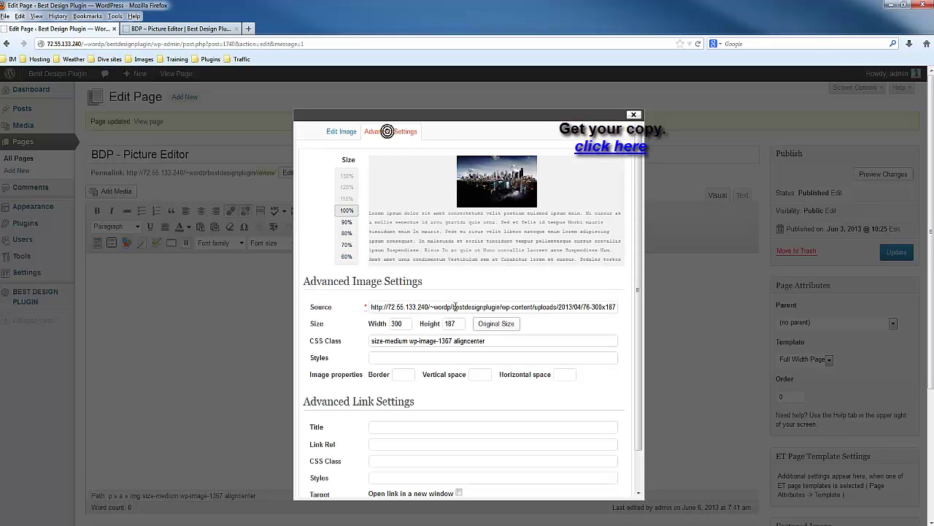
left_click(406, 375)
type("1")
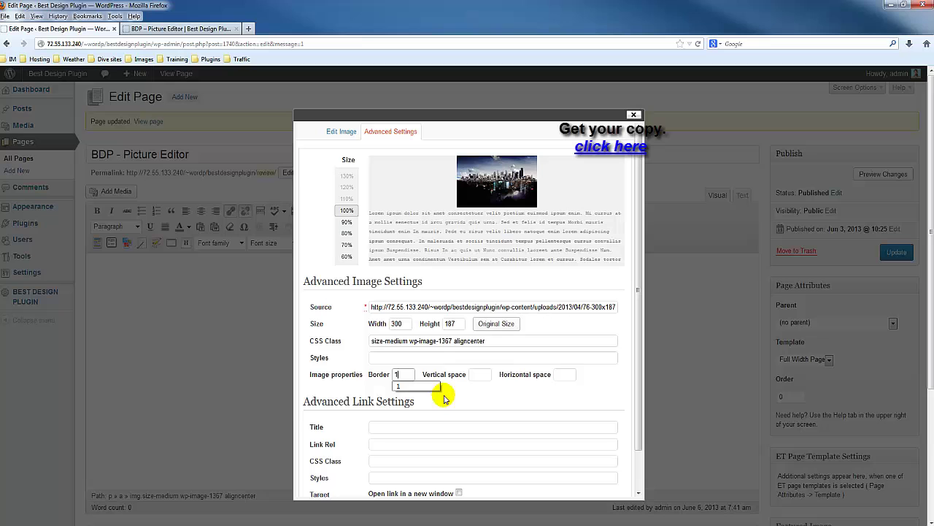
left_click(410, 386)
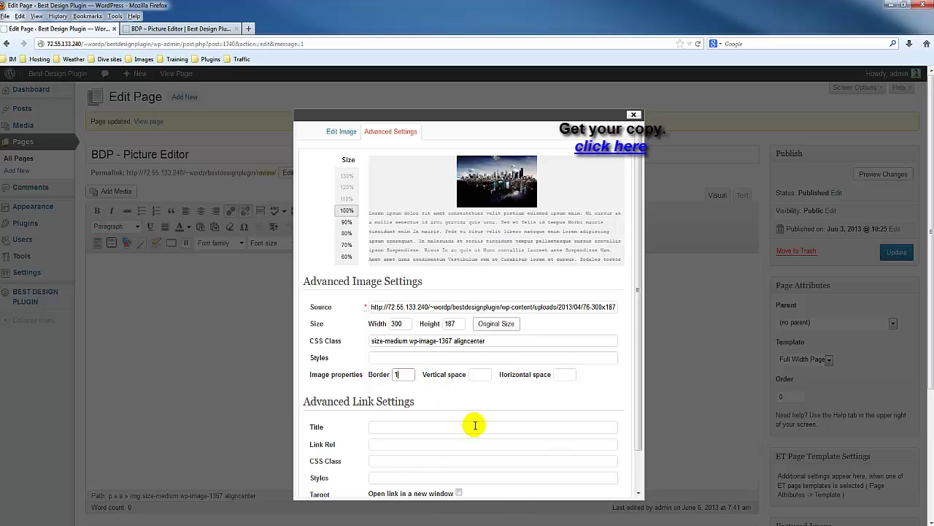
scroll(475, 427, "down", 1)
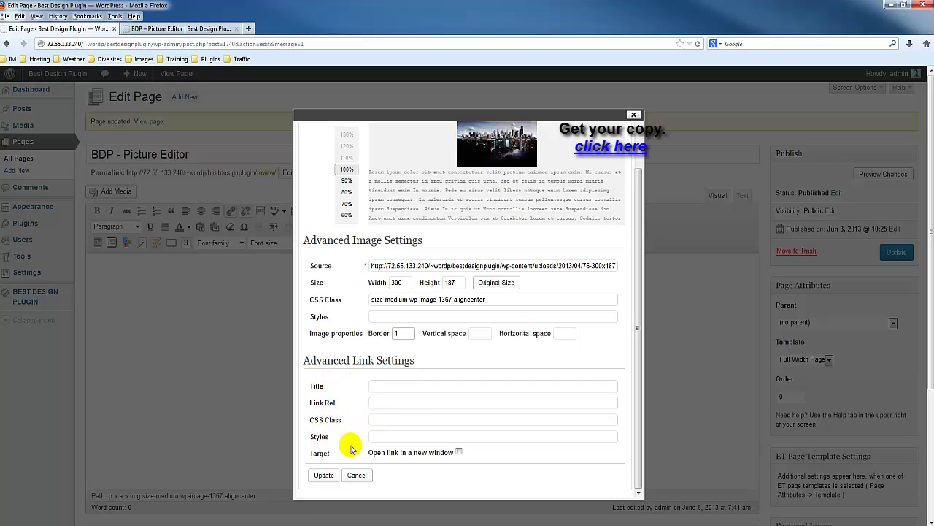
left_click(375, 419)
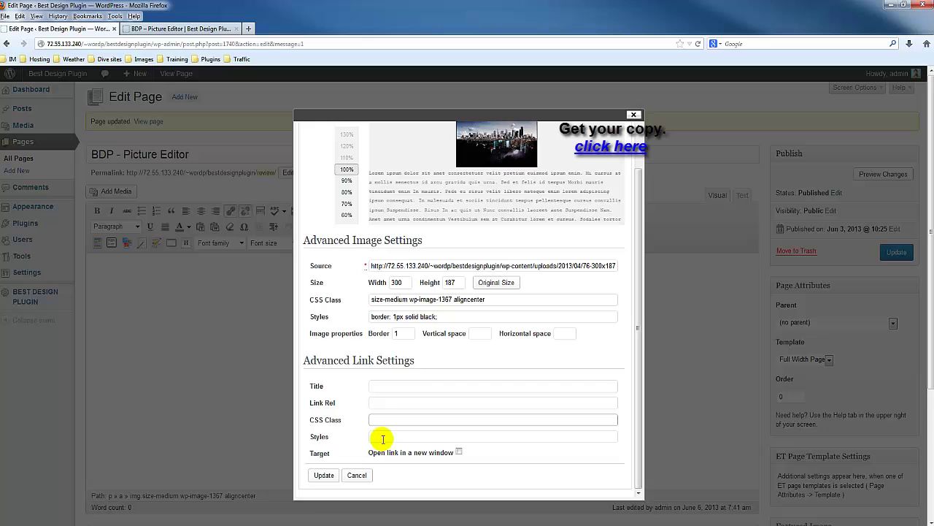
left_click(382, 436)
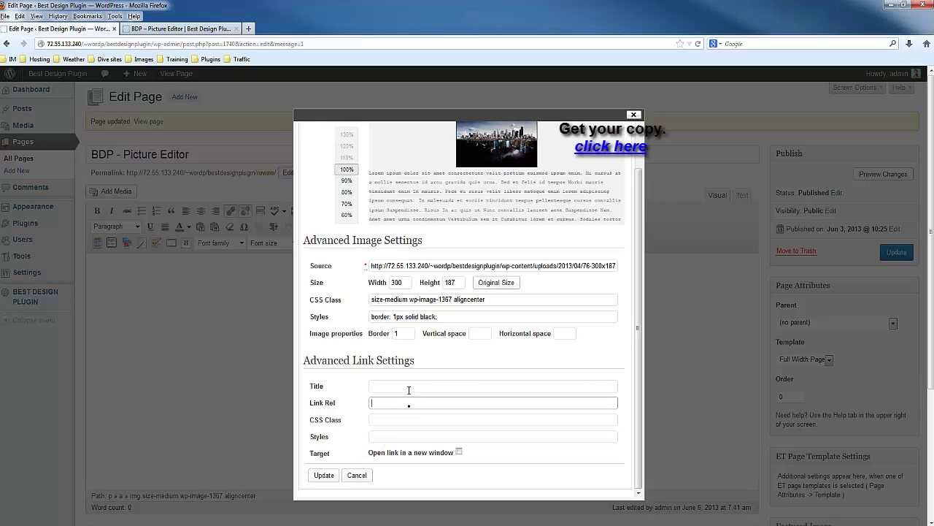
left_click(369, 474)
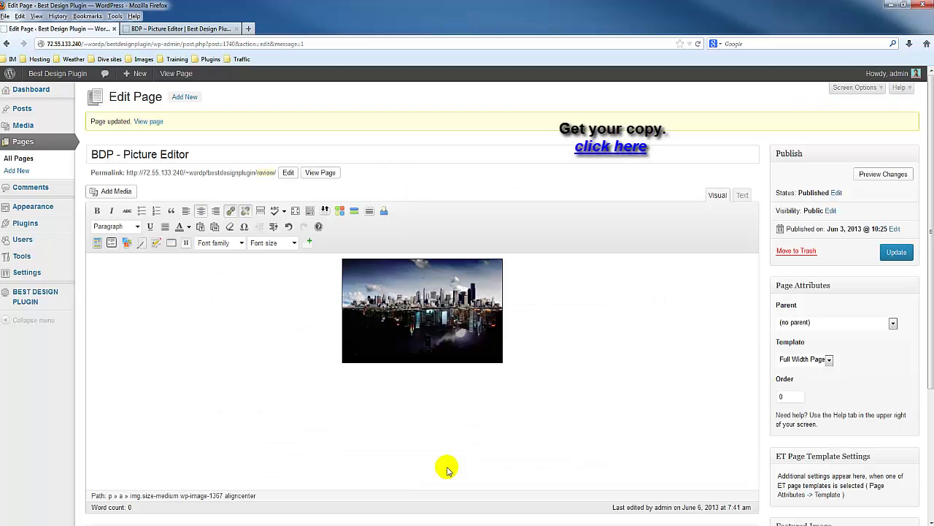
Step: Update the page with the bordered picture and reload the published page to view the border
left_click(379, 329)
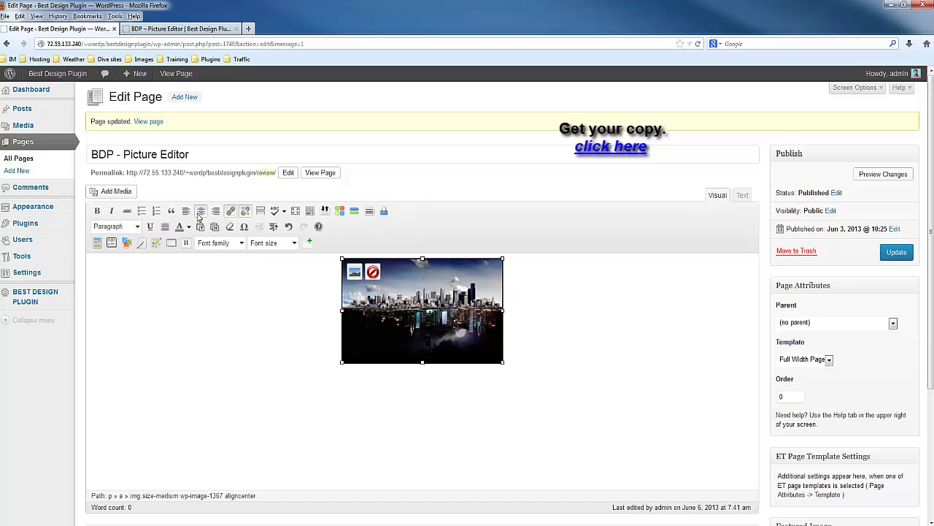
left_click(896, 252)
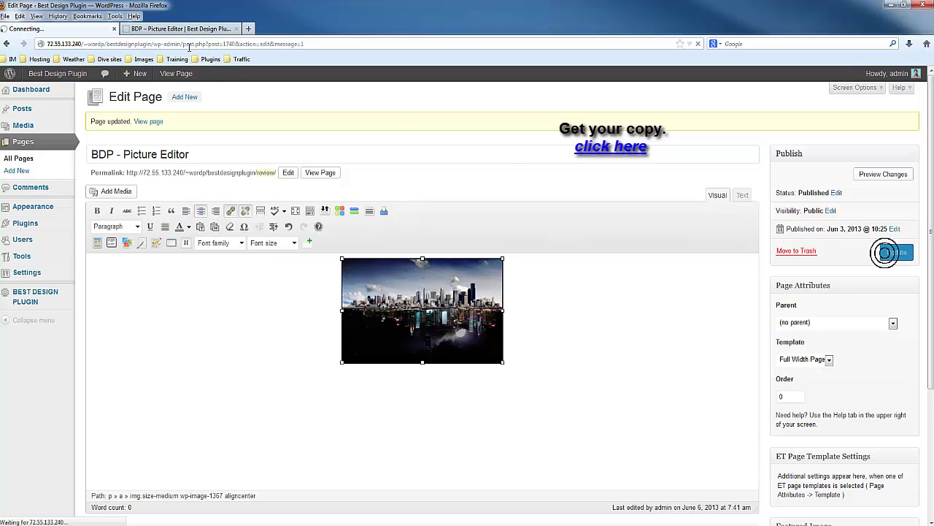
left_click(186, 33)
left_click(698, 44)
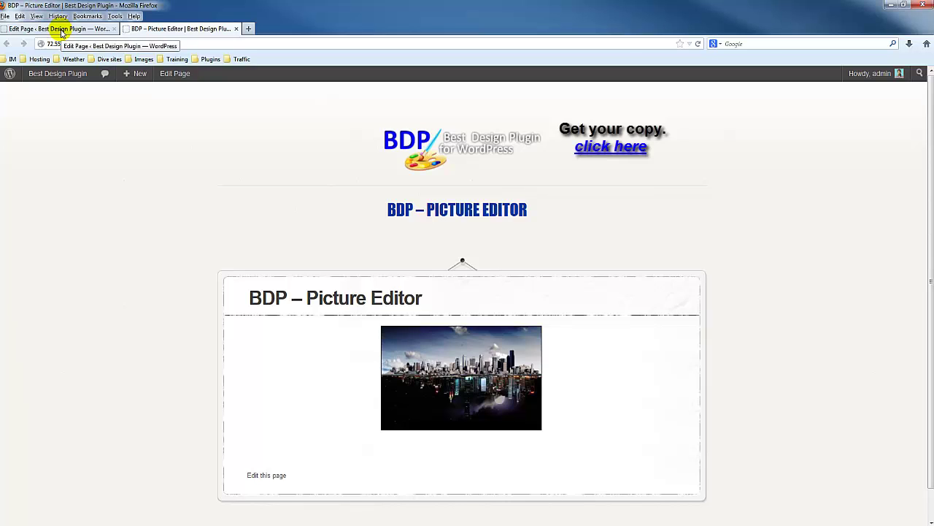
Step: Delete the city skyline picture from the page content in the editor
left_click(62, 30)
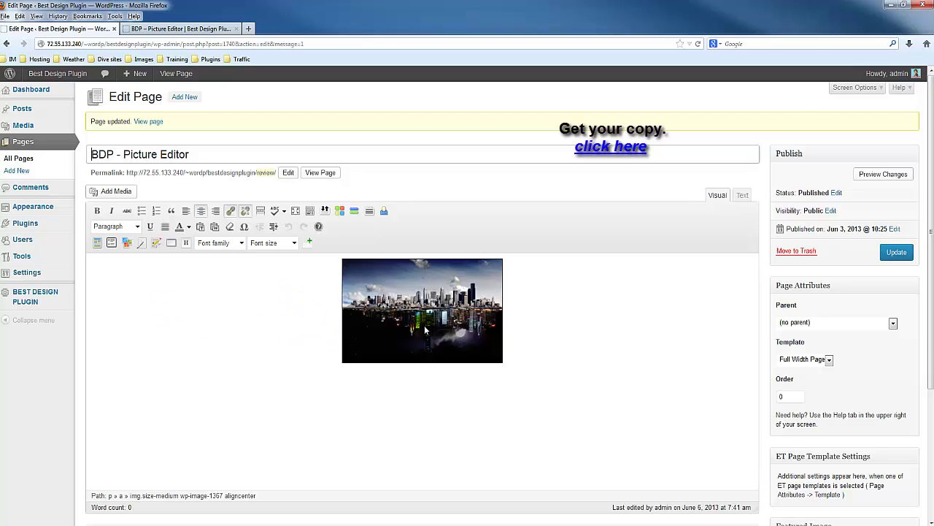
left_click(388, 331)
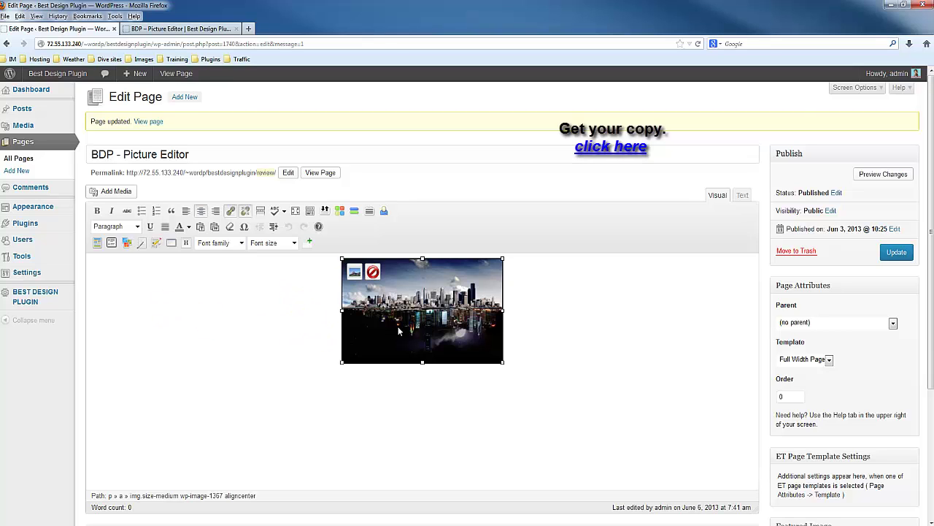
left_click(374, 275)
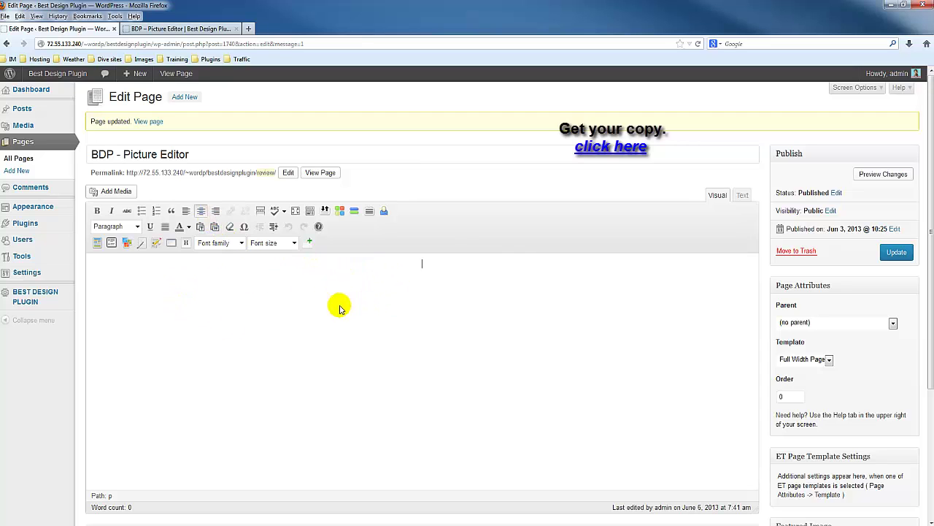
left_click(403, 363)
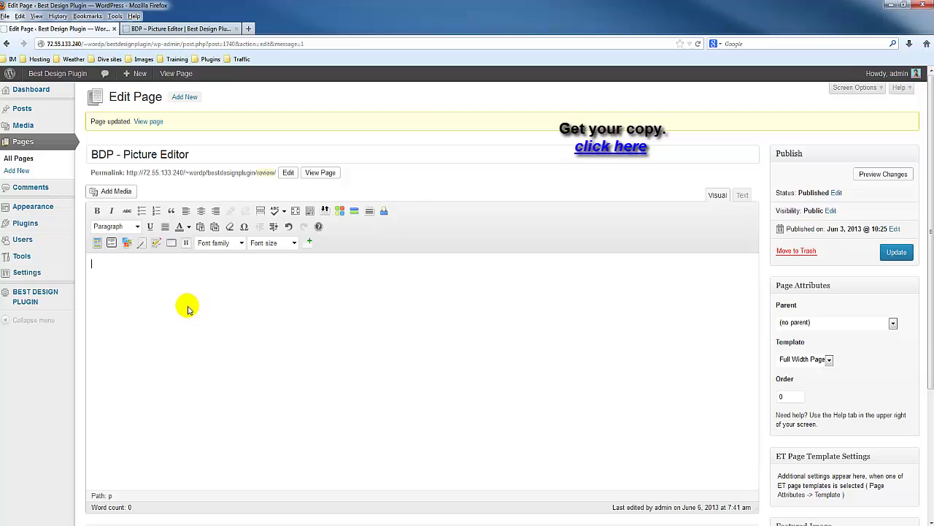
Step: Upload the Desert sample picture into the plugin's Image & Iframe Editor
left_click(129, 248)
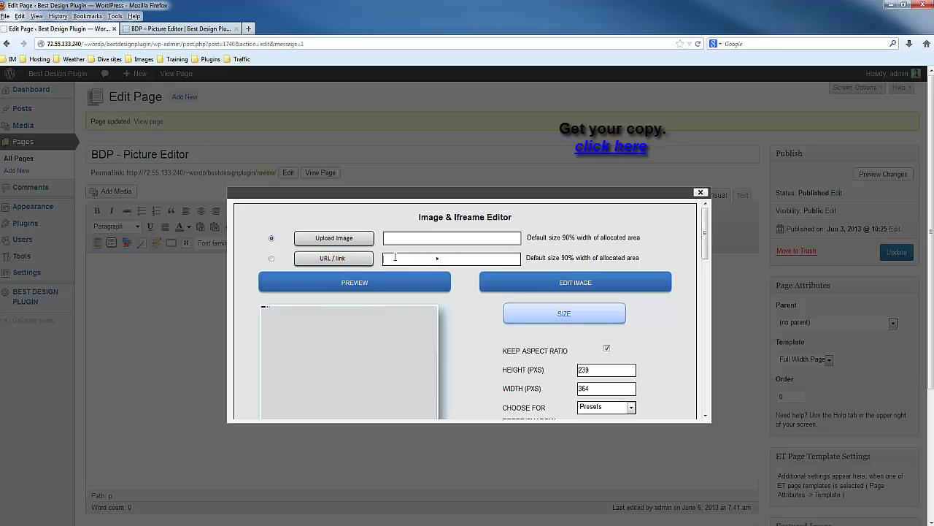
left_click(412, 245)
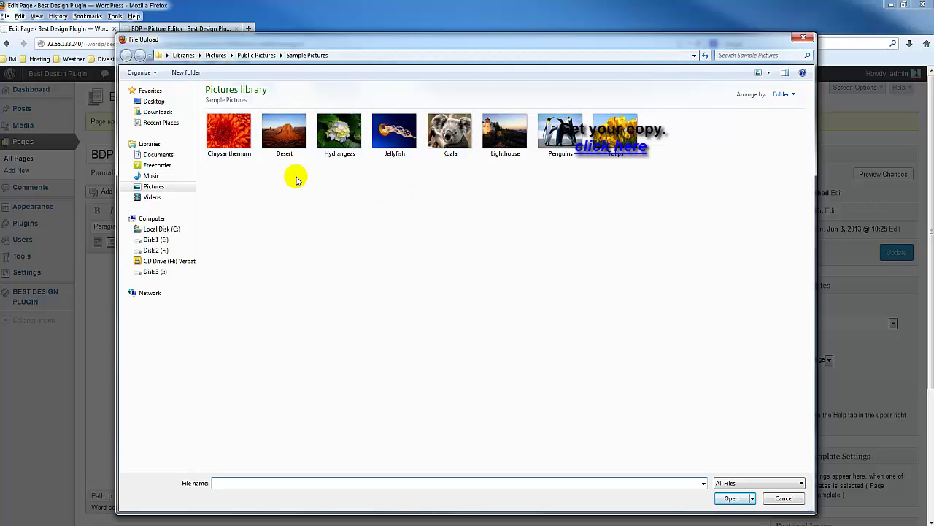
left_click(285, 146)
double_click(285, 146)
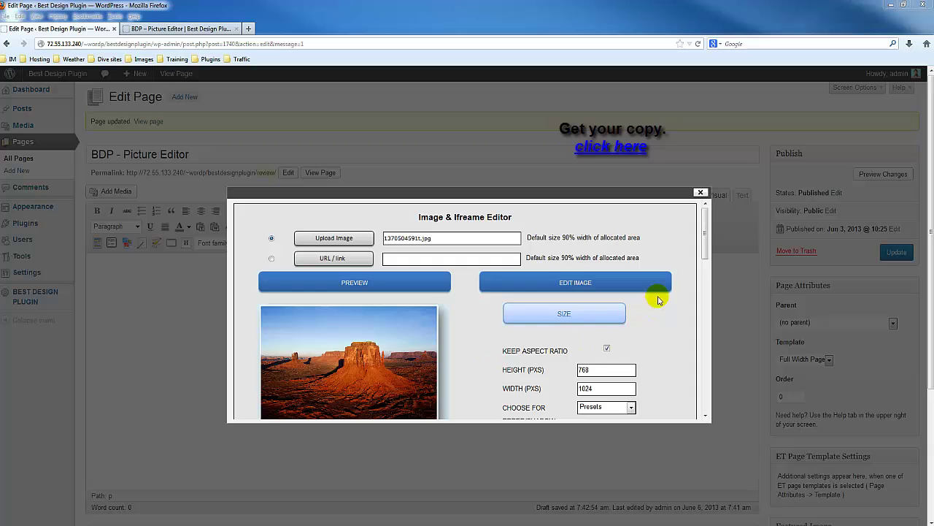
Step: Examine the uploaded picture's preview, its size settings and the border/shadow presets in the image editor
scroll(705, 226, "down", 3)
scroll(703, 224, "up", 3)
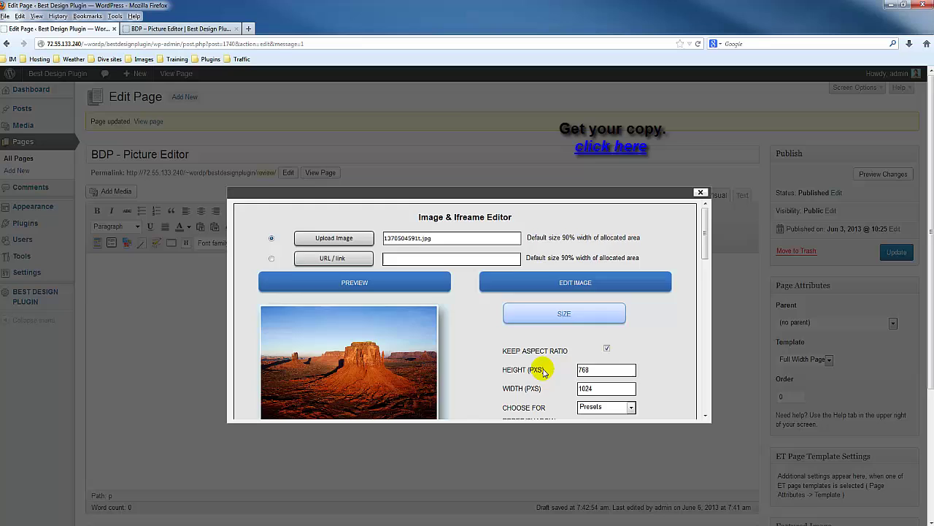
scroll(538, 367, "down", 3)
scroll(462, 356, "up", 3)
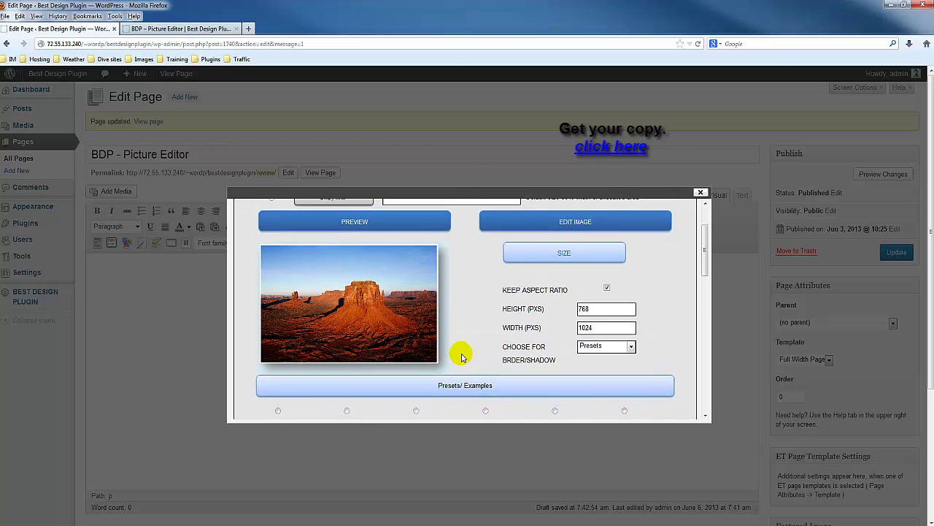
scroll(461, 356, "down", 2)
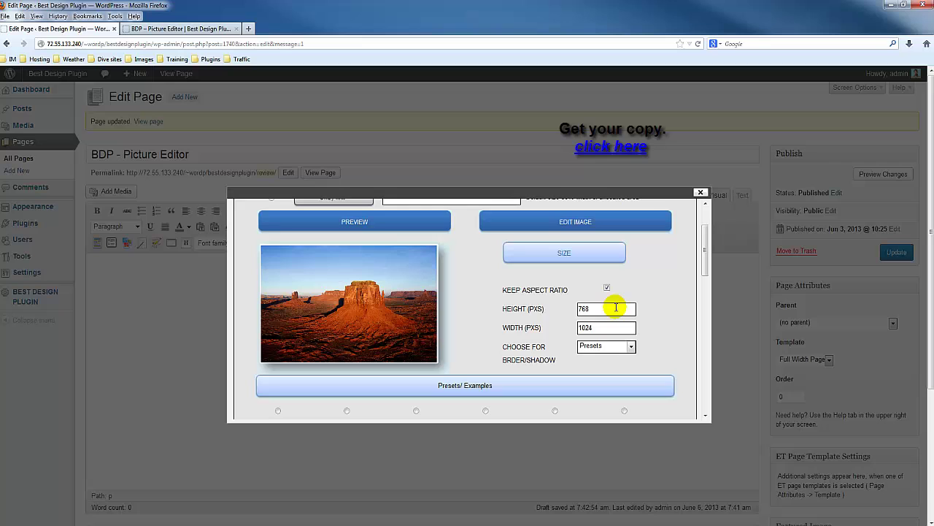
scroll(463, 317, "up", 2)
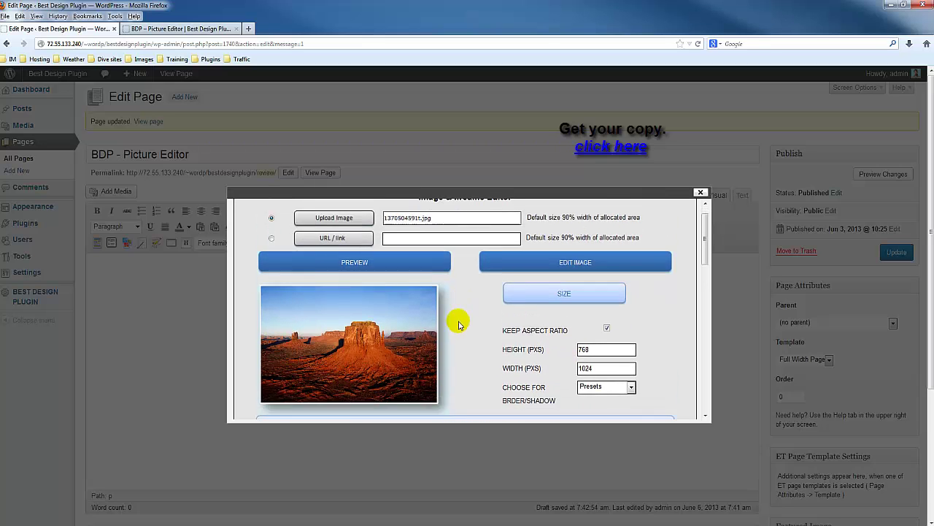
Step: Set the desert picture's width to 450 pixels with its aspect ratio kept
scroll(458, 323, "down", 2)
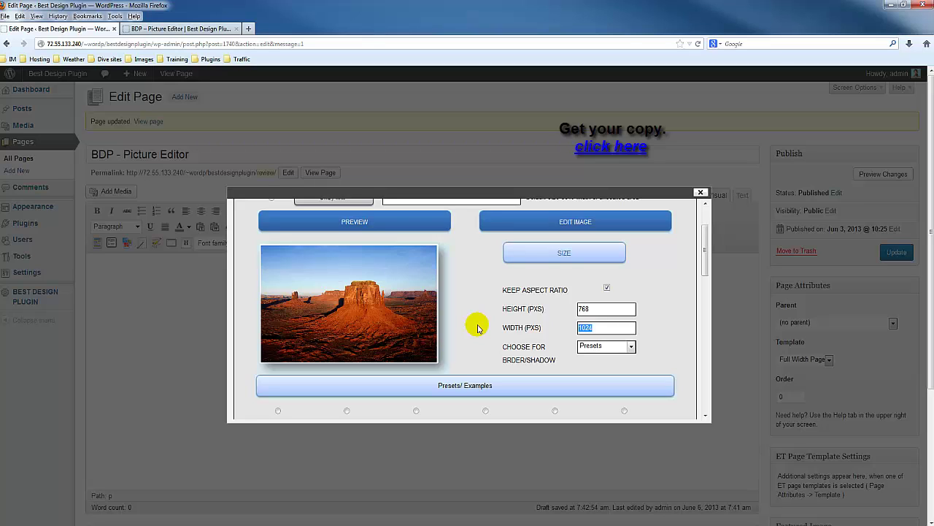
type("45")
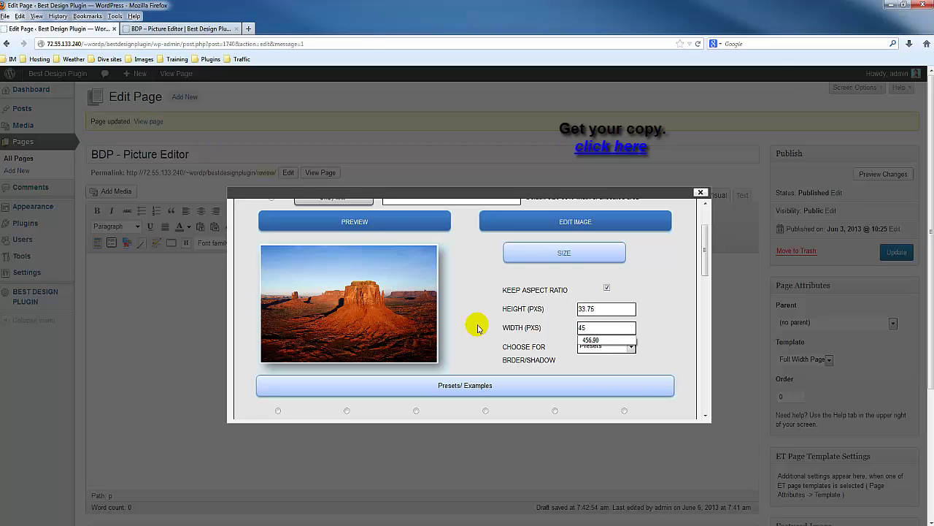
type("60")
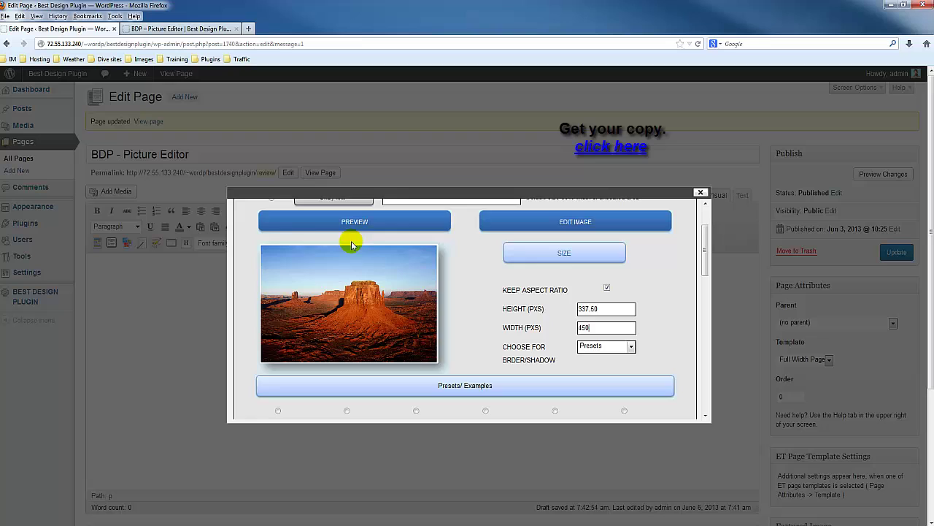
left_click(630, 323)
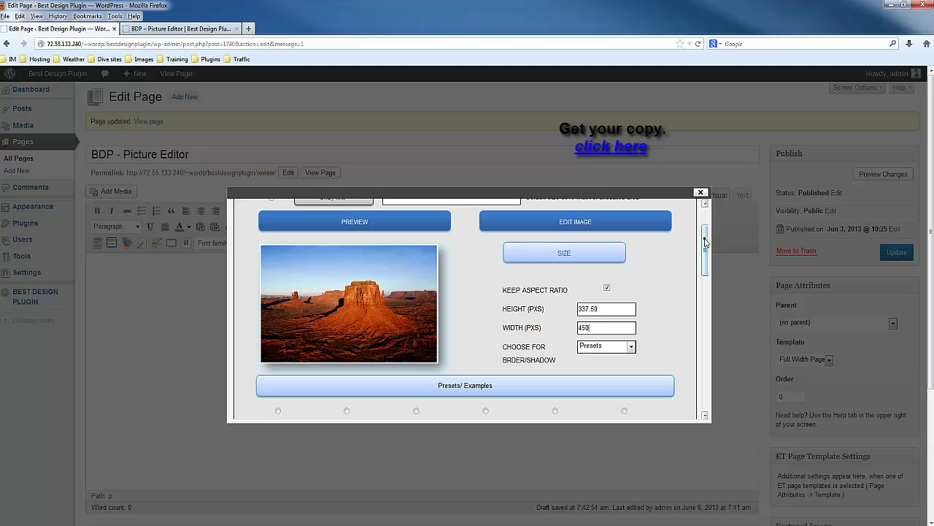
Step: Choose the border/shadow preset with a white border, grey outline and page curl shadow for the desert picture
left_click_drag(705, 241, 705, 271)
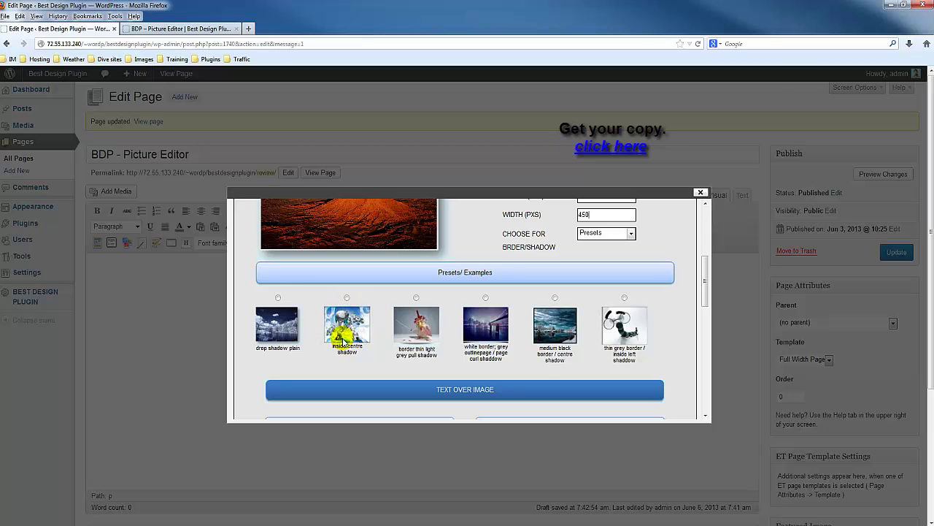
scroll(343, 337, "up", 2)
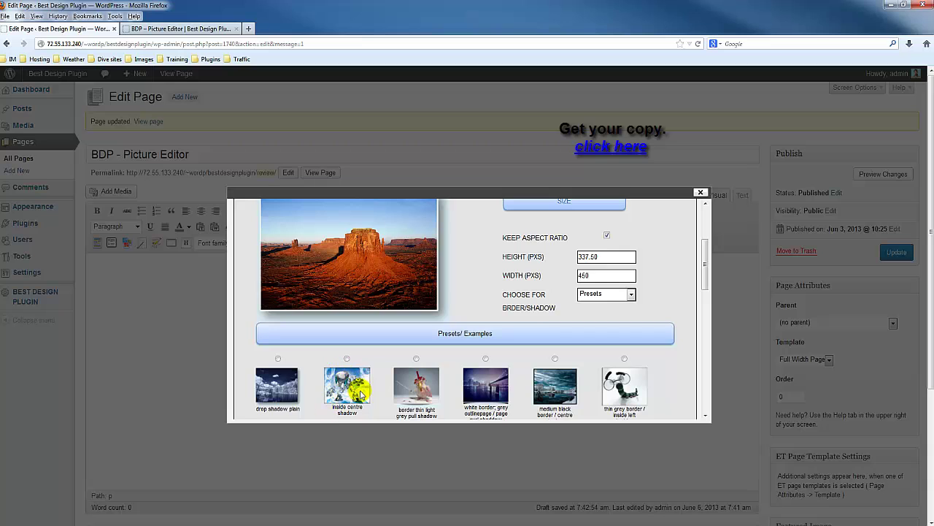
scroll(360, 392, "down", 2)
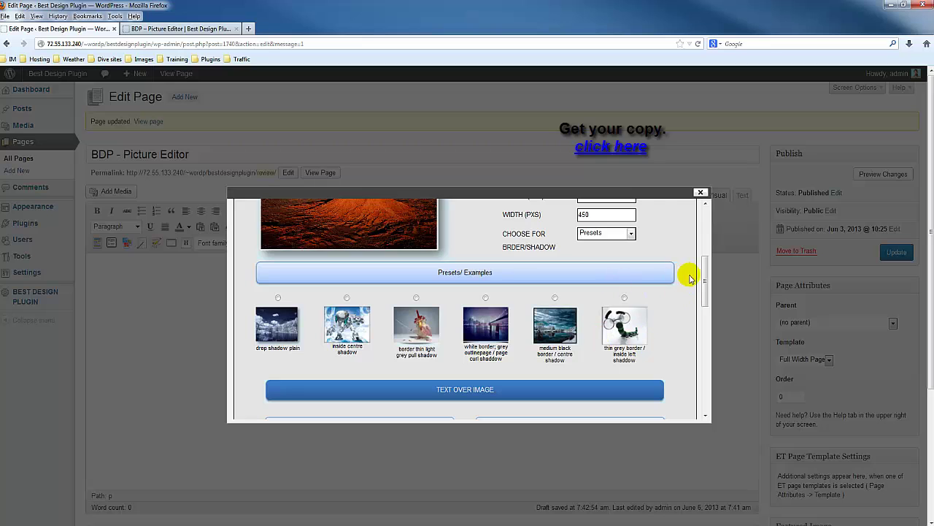
scroll(706, 275, "down", 1)
scroll(705, 271, "up", 1)
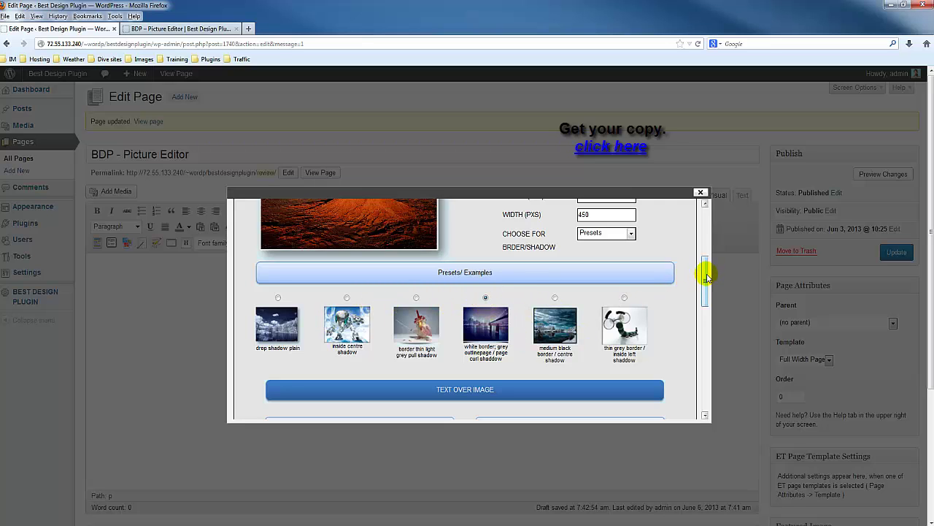
scroll(705, 277, "down", 2)
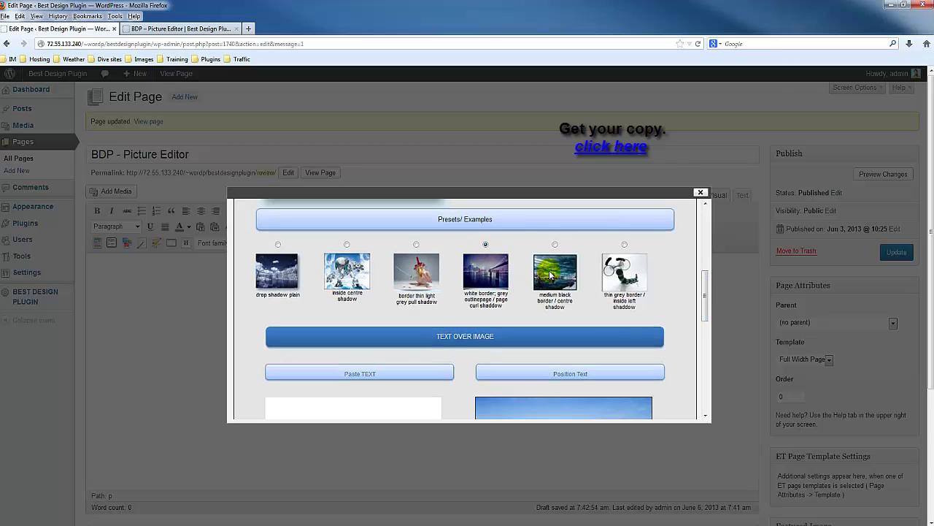
scroll(705, 285, "up", 4)
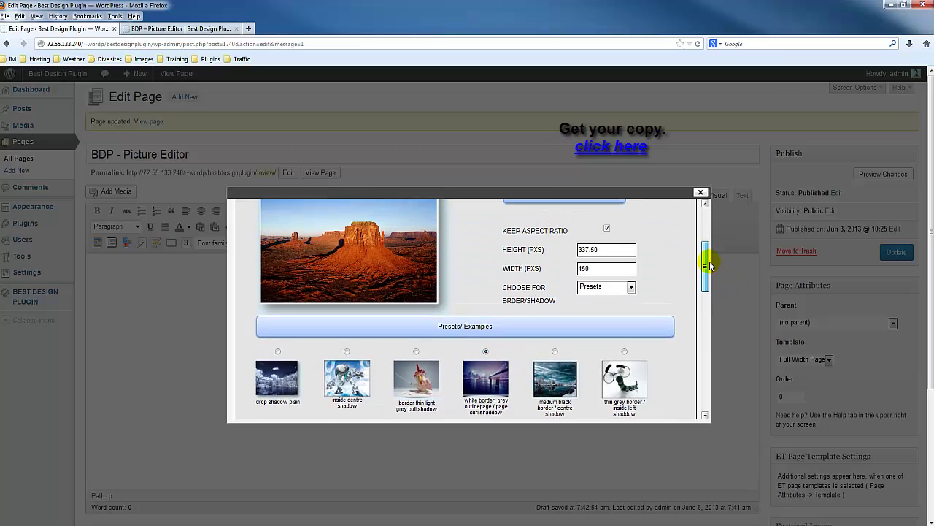
Step: Switch the border/shadow choice to Manual and select the ridge border
scroll(705, 260, "down", 1)
left_click(632, 258)
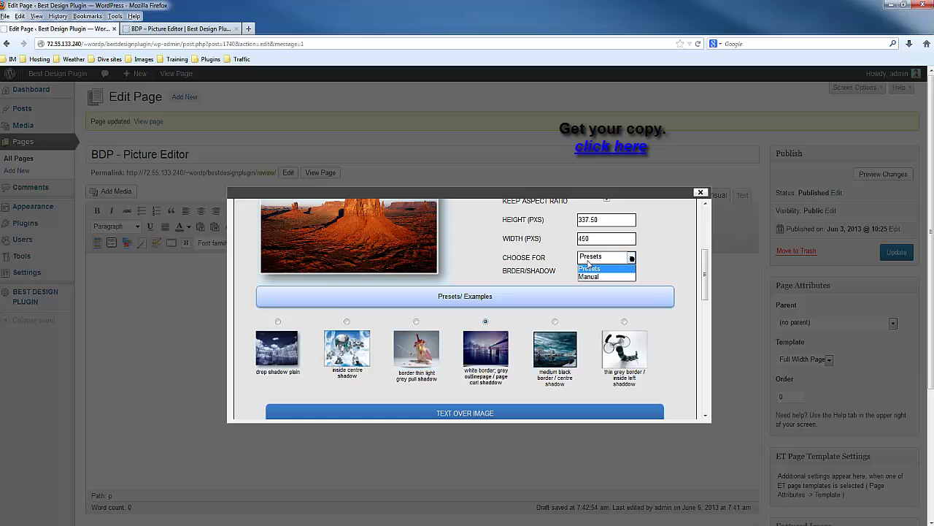
left_click(587, 277)
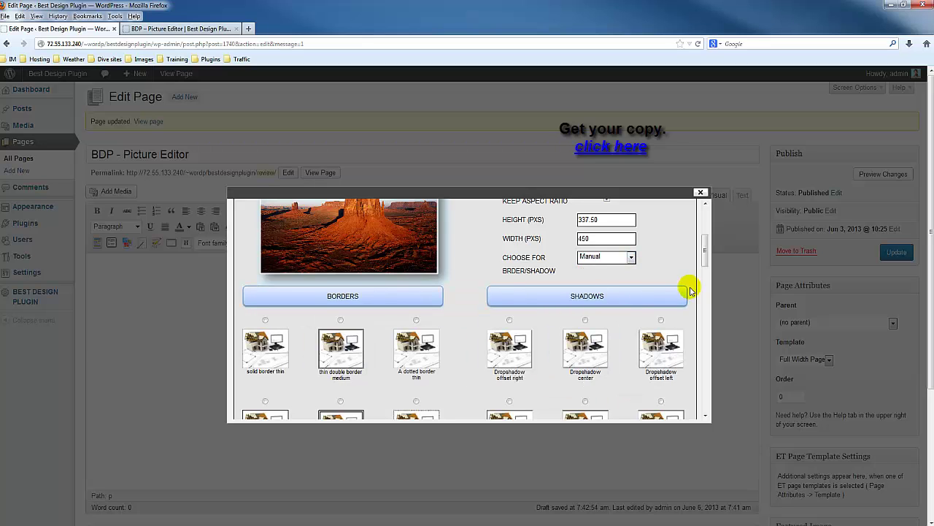
scroll(705, 257, "down", 1)
left_click_drag(705, 257, 703, 290)
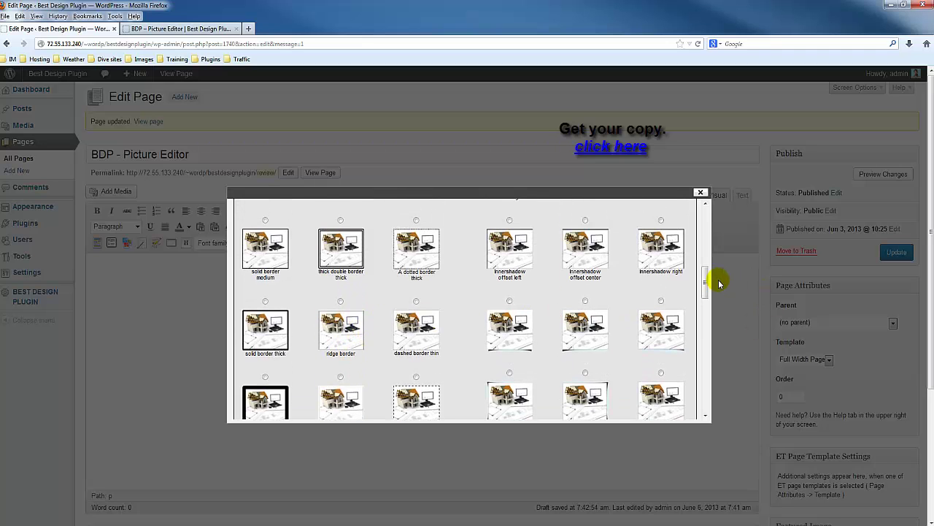
left_click_drag(706, 278, 705, 297)
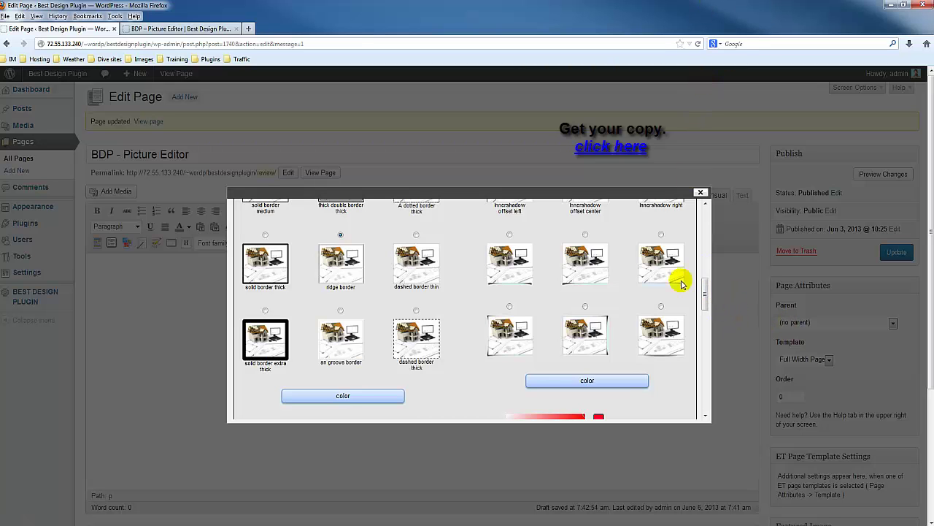
Step: Set the border colour to the brown shade #7a4821
left_click_drag(705, 297, 705, 243)
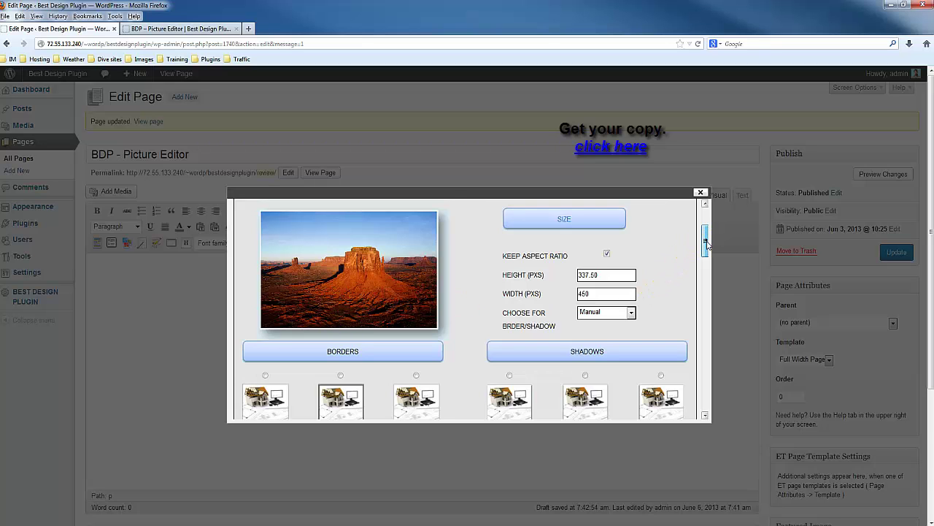
left_click_drag(706, 244, 705, 315)
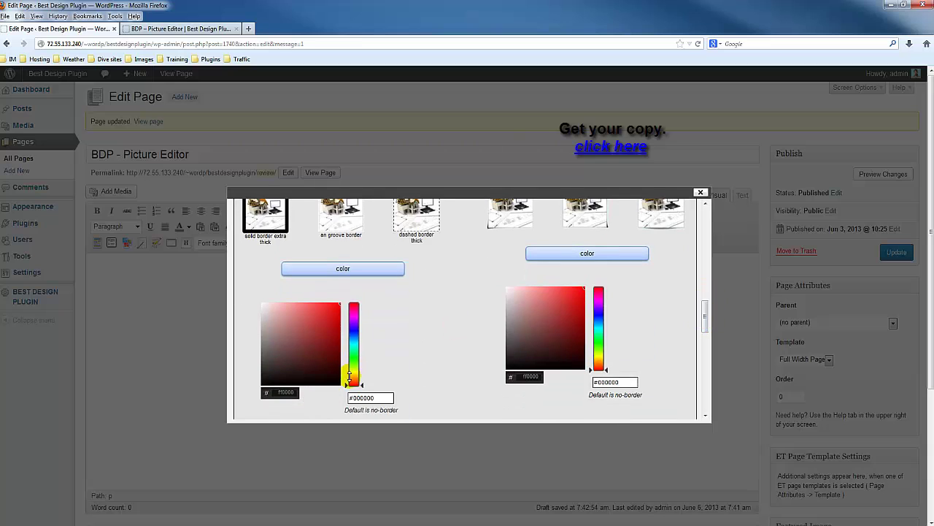
left_click_drag(361, 385, 360, 379)
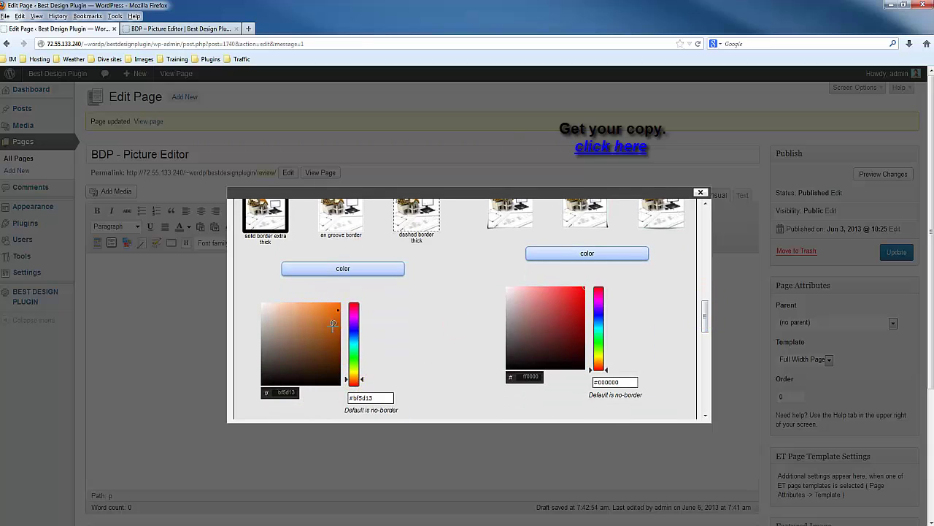
left_click_drag(333, 323, 321, 344)
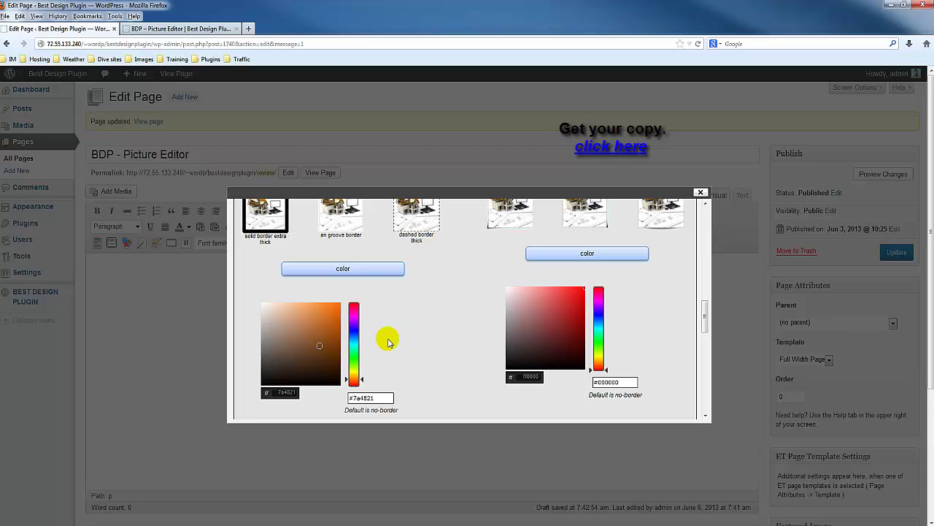
Step: Select the Dropshadow offset left style and set its shadow colour to the near-black #0d0202
left_click_drag(703, 314, 713, 265)
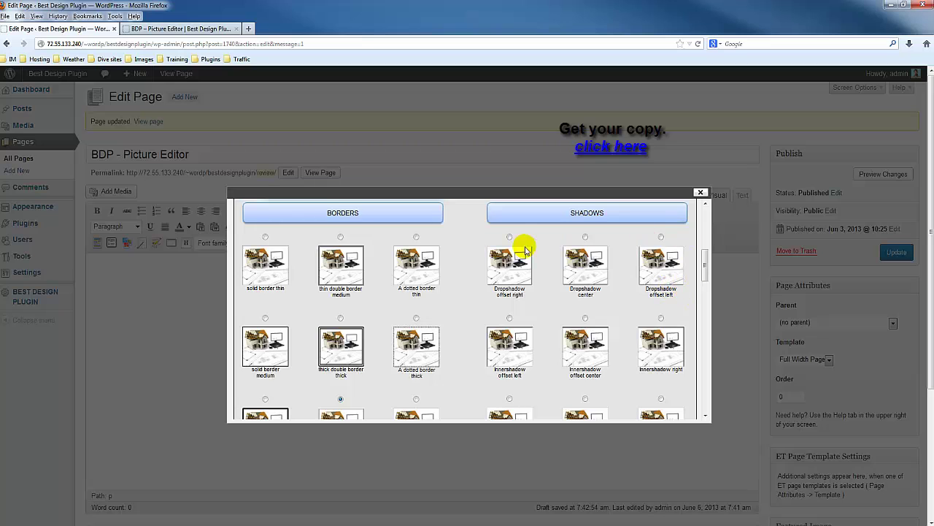
left_click(661, 237)
scroll(709, 270, "down", 5)
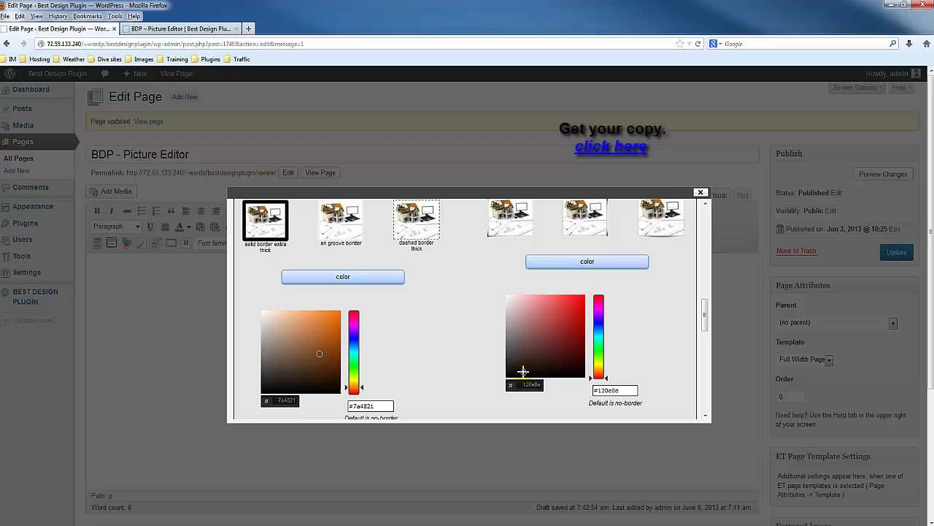
left_click(556, 372)
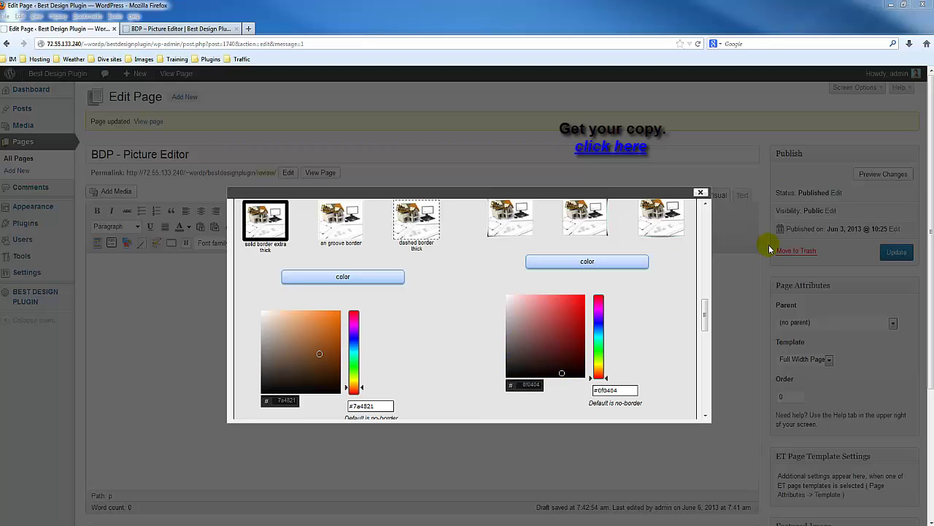
left_click_drag(558, 373, 573, 369)
scroll(645, 360, "up", 1)
scroll(646, 360, "down", 2)
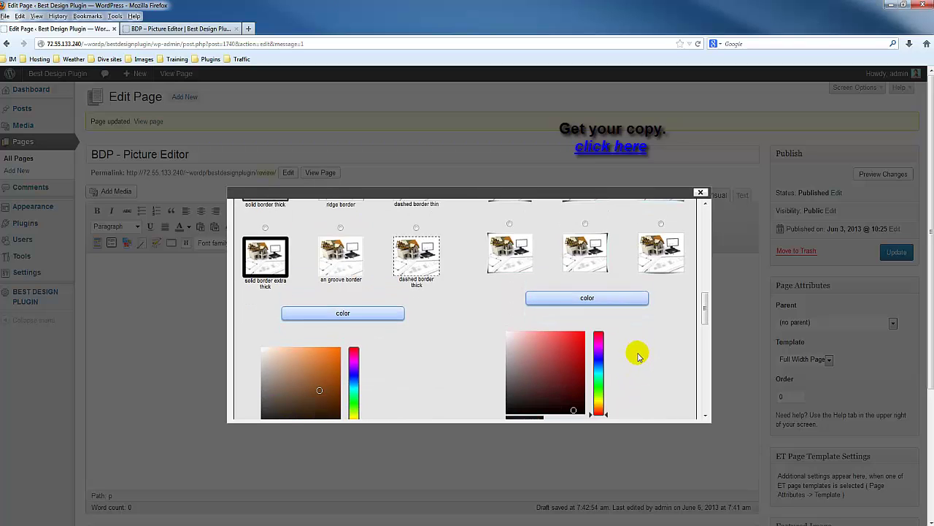
Step: Select the first unlabelled shadow style in the third row of the Shadows choices
scroll(667, 321, "up", 8)
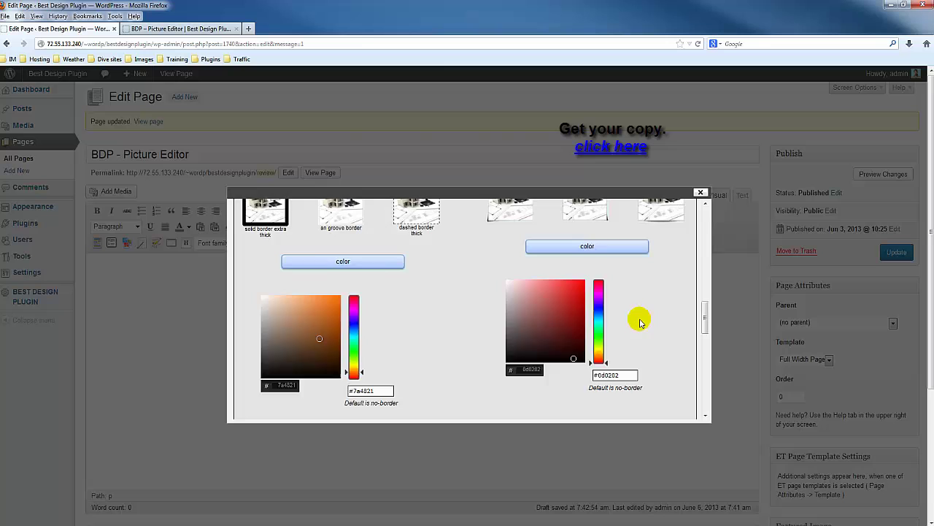
scroll(598, 315, "up", 4)
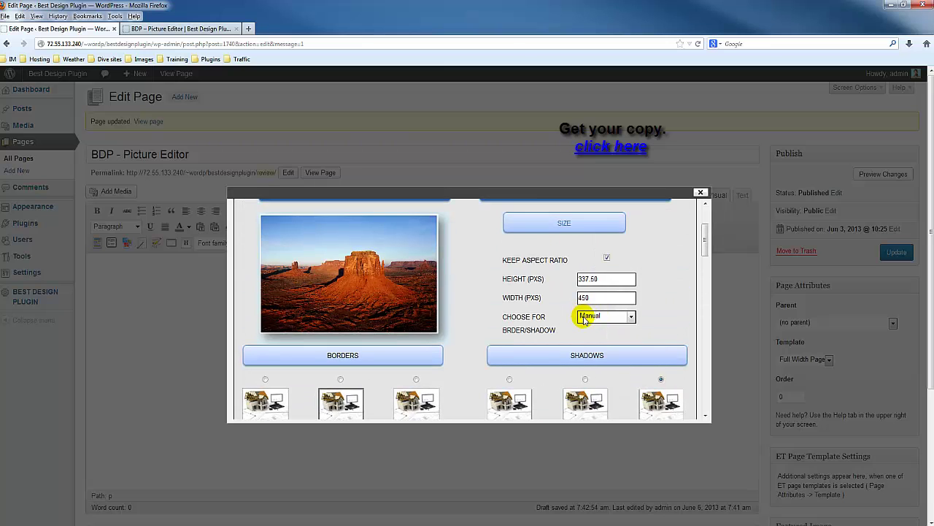
scroll(584, 320, "down", 4)
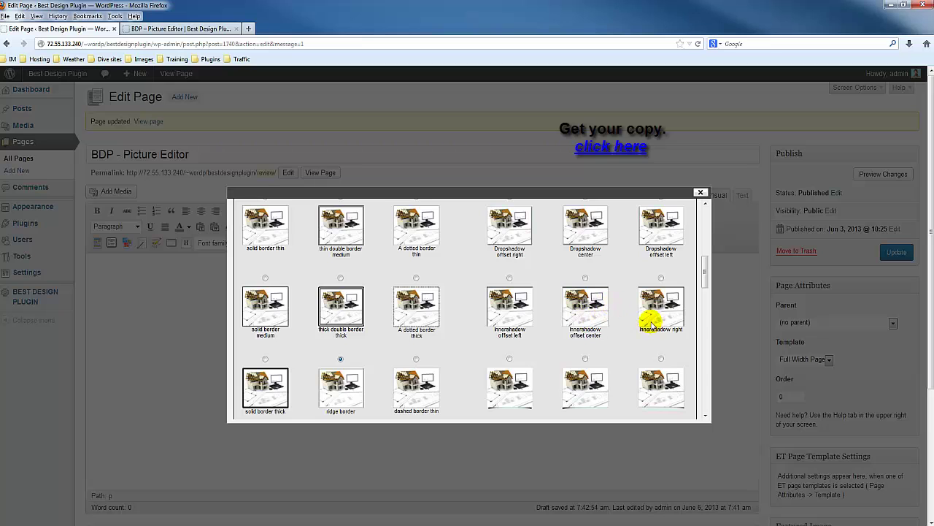
left_click_drag(705, 279, 705, 295)
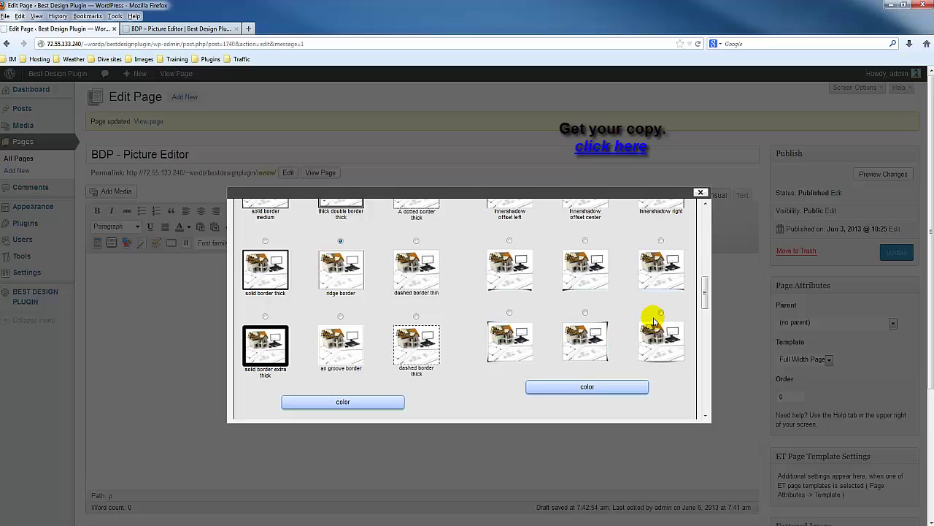
left_click_drag(705, 291, 706, 295)
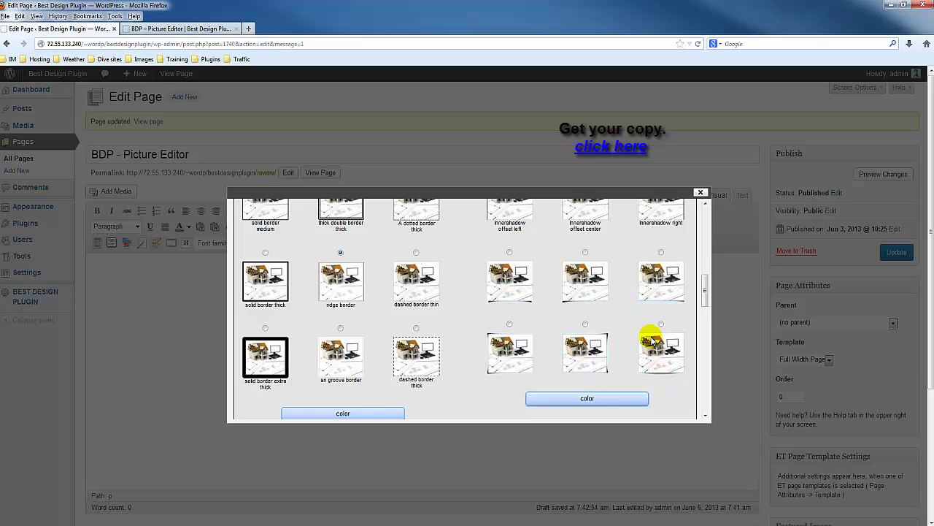
left_click(510, 253)
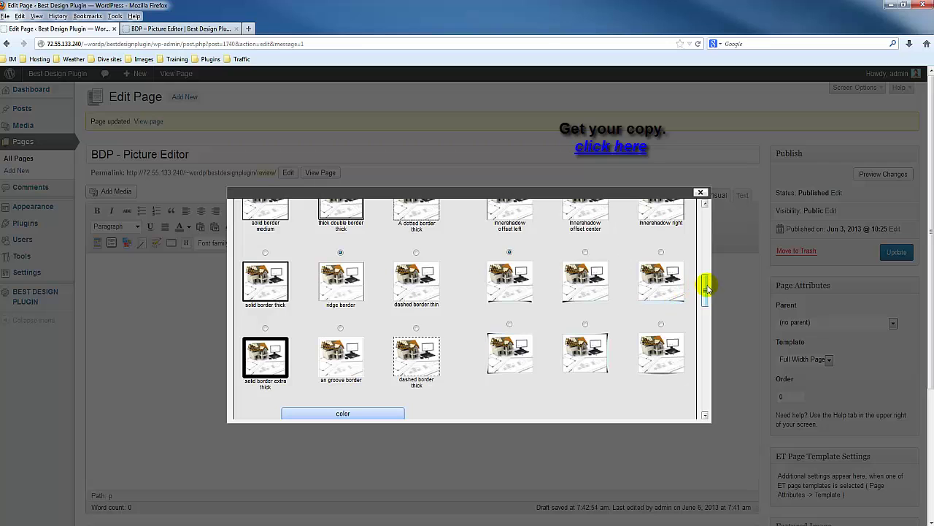
left_click_drag(705, 286, 704, 321)
scroll(479, 324, "up", 6)
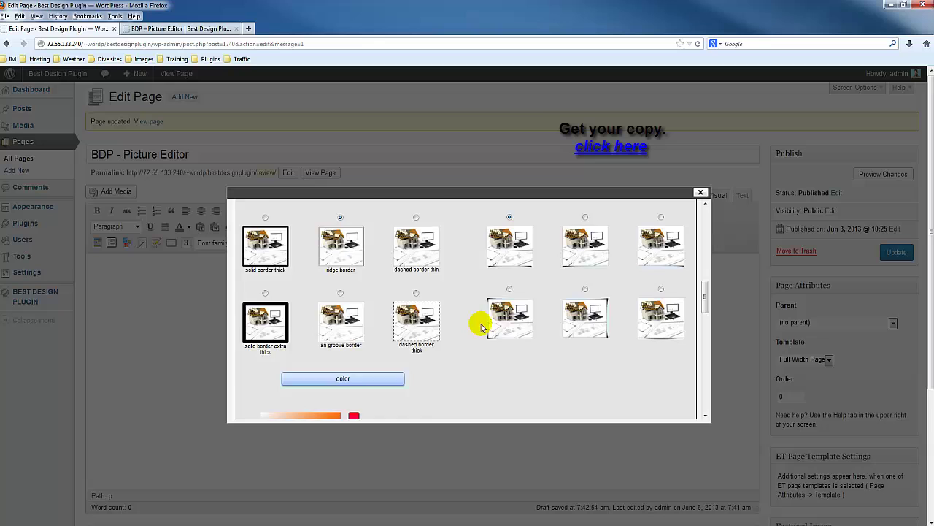
Step: Set the picture's border width to 7 pixels
scroll(477, 372, "down", 7)
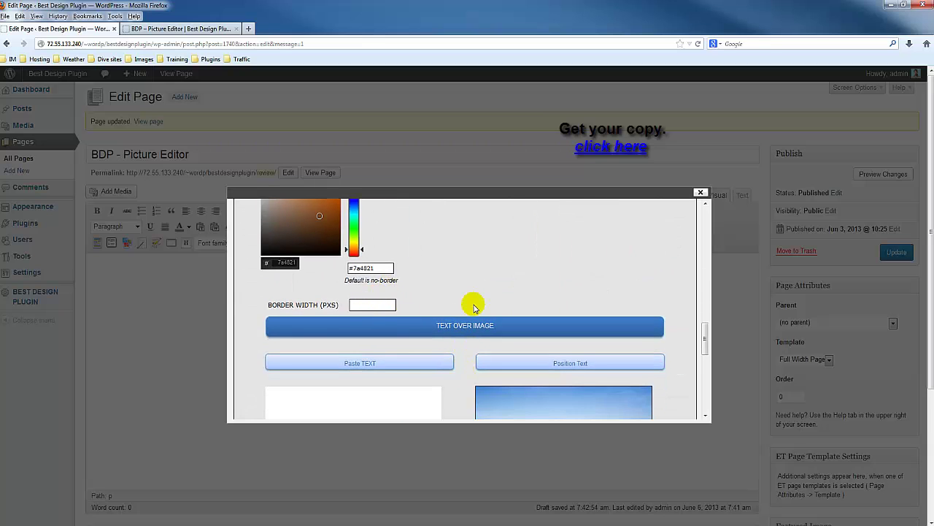
scroll(489, 295, "up", 2)
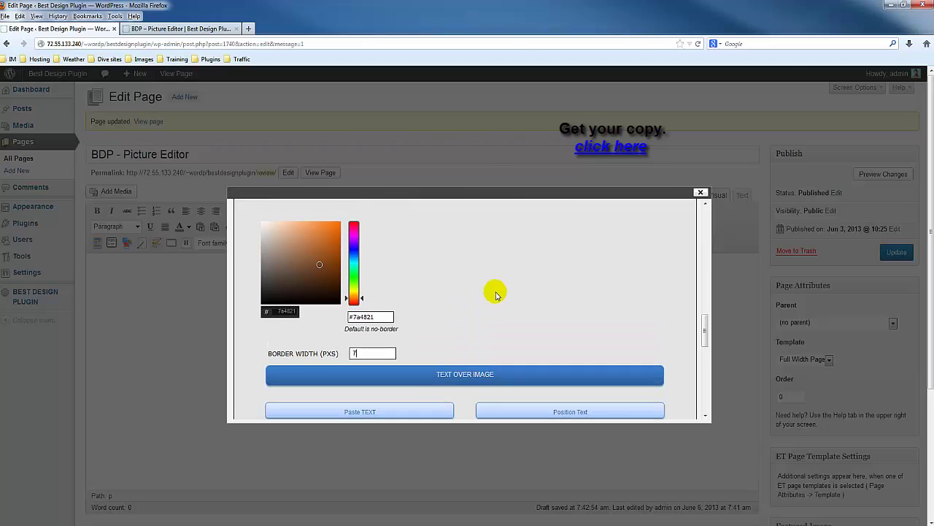
scroll(502, 305, "down", 4)
scroll(496, 359, "up", 3)
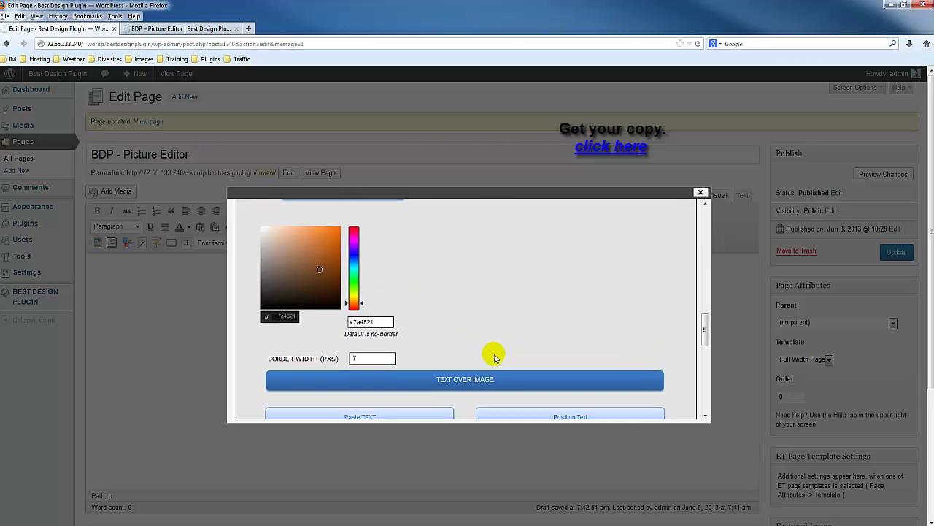
scroll(489, 355, "down", 5)
scroll(371, 311, "up", 3)
scroll(376, 323, "up", 2)
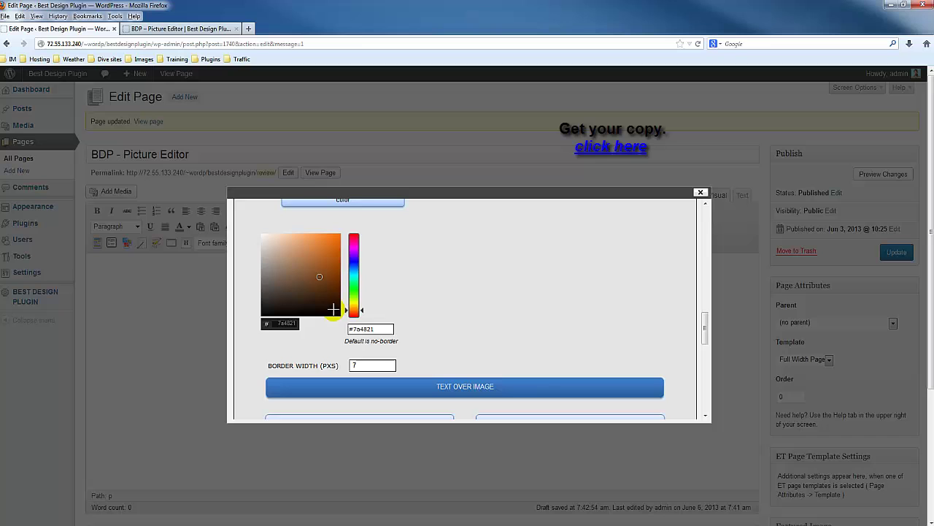
Step: Add the overlay text "red mountain" and place it over the sky in the left part of the desert picture
scroll(532, 355, "down", 4)
scroll(529, 352, "down", 1)
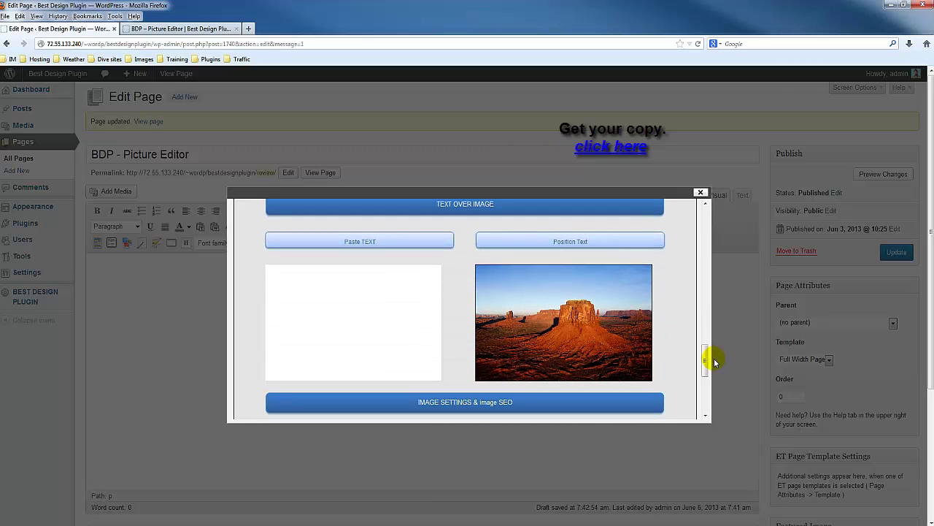
scroll(706, 361, "up", 1)
scroll(703, 354, "down", 1)
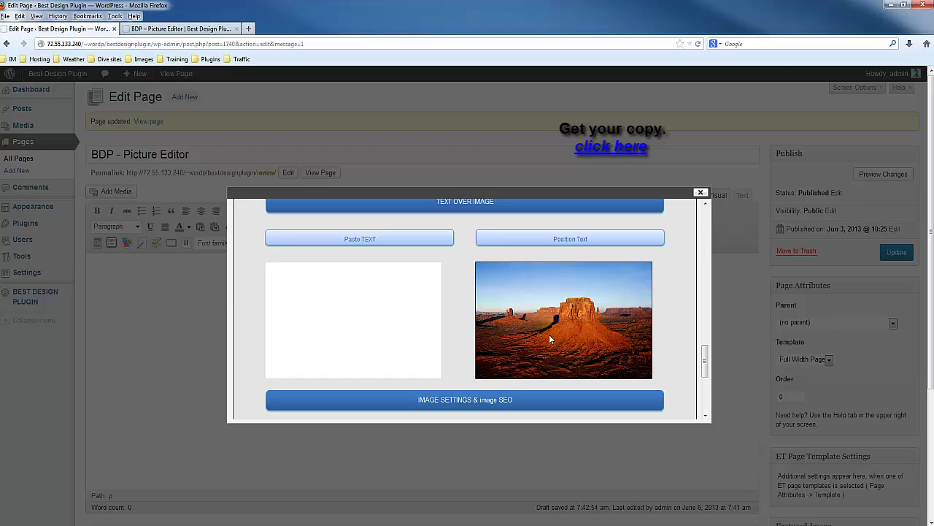
type("red mountuain")
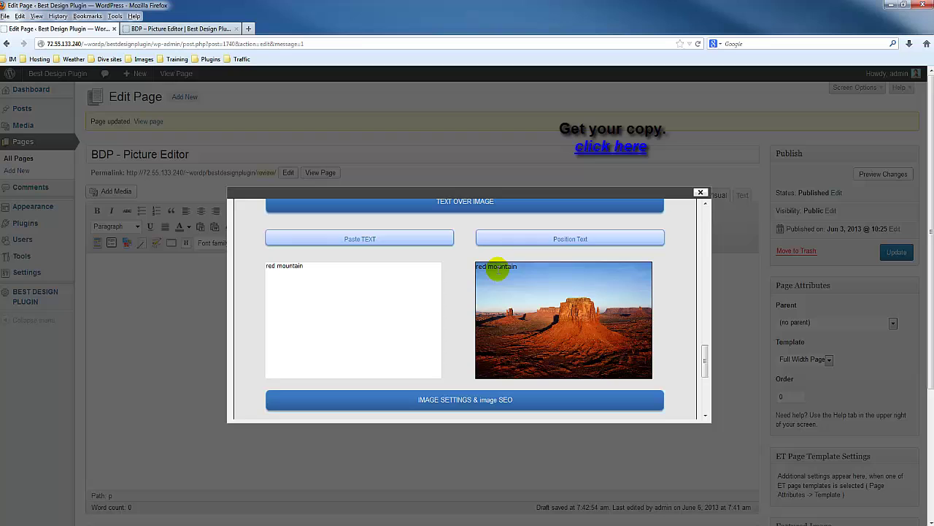
left_click_drag(494, 266, 621, 299)
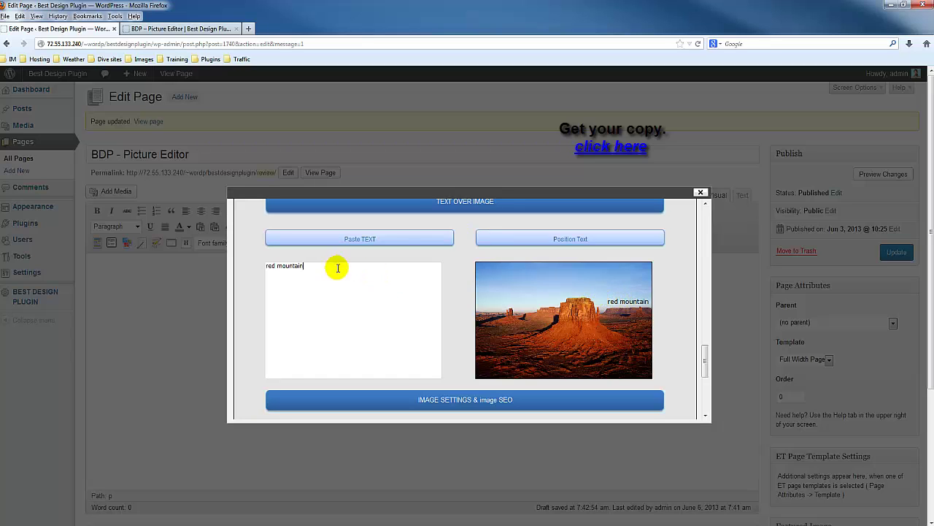
left_click_drag(636, 301, 506, 291)
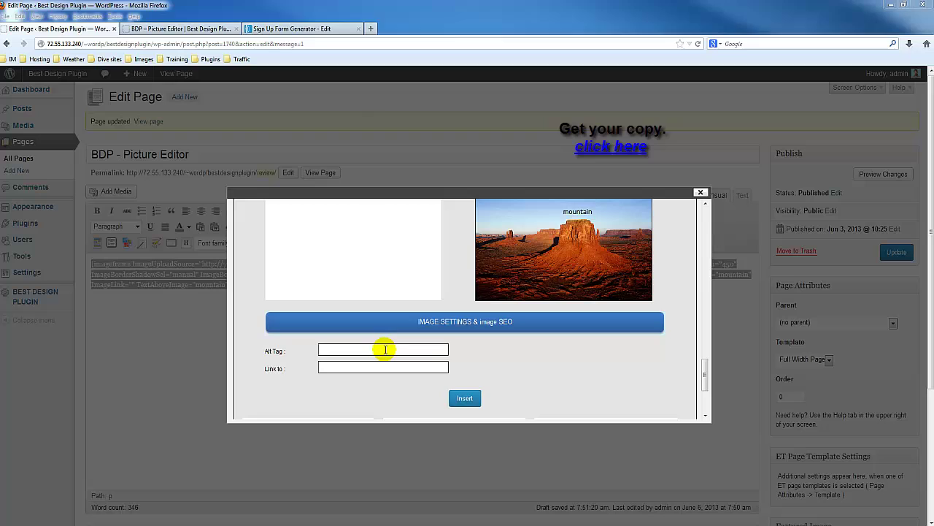
Step: Set the picture's Alt Tag to "mountain" and insert the configured image into the page
left_click(383, 349)
type("mou")
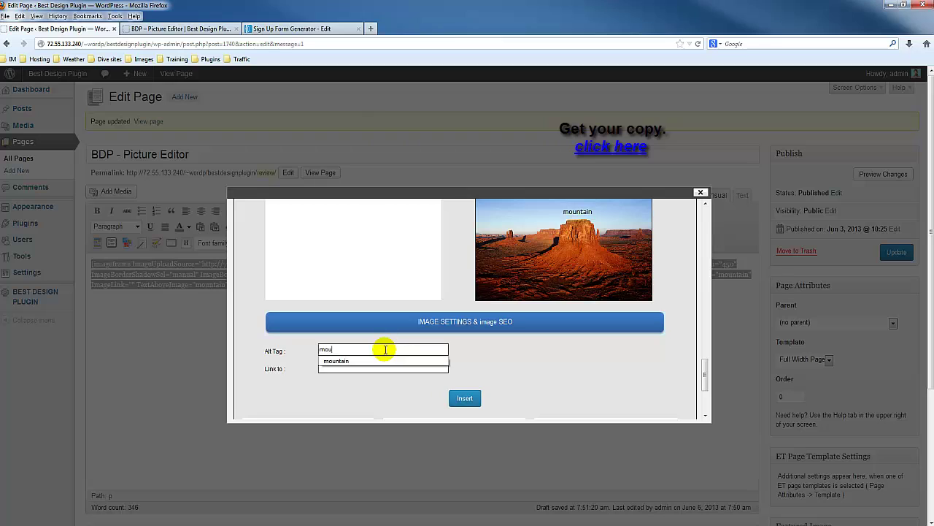
type("ntain")
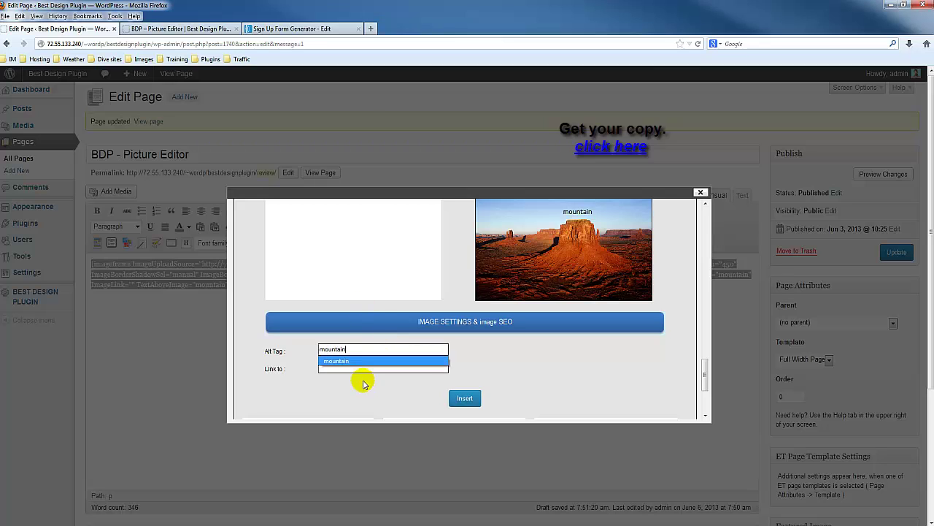
left_click(355, 361)
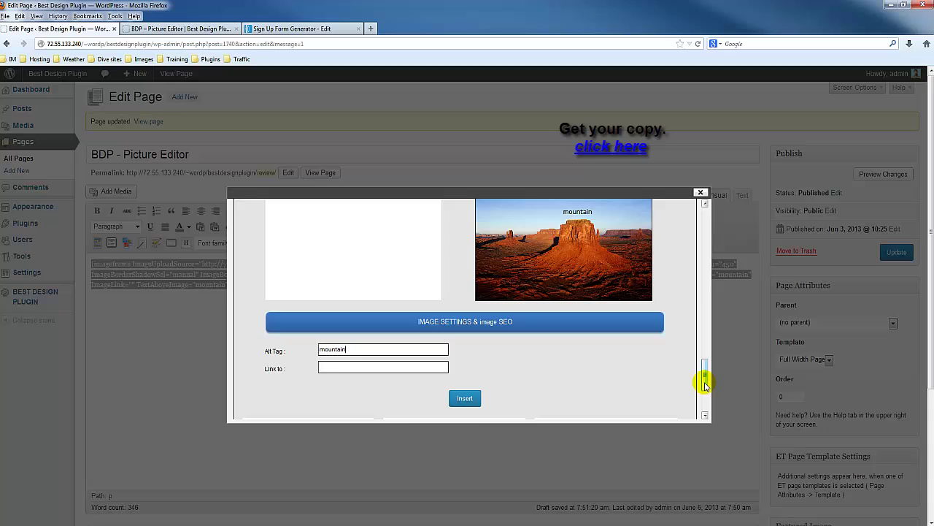
scroll(703, 380, "down", 3)
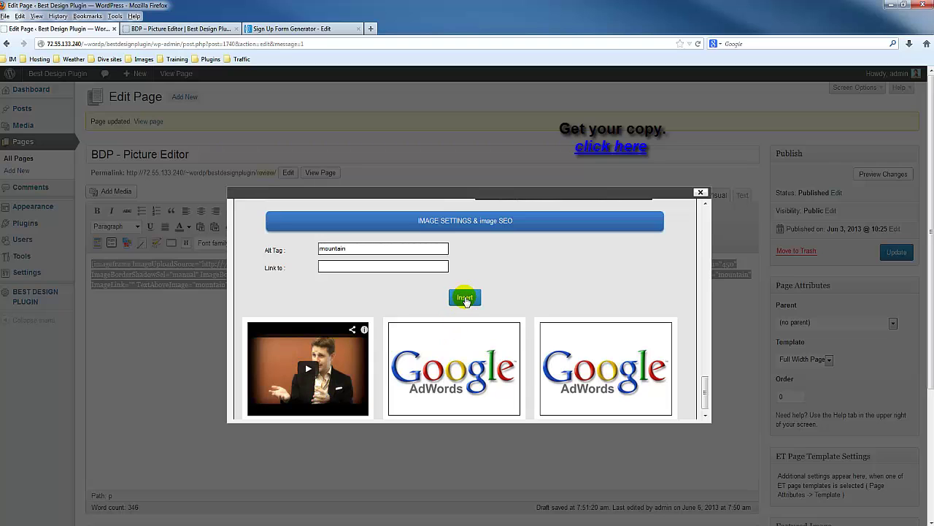
left_click(465, 297)
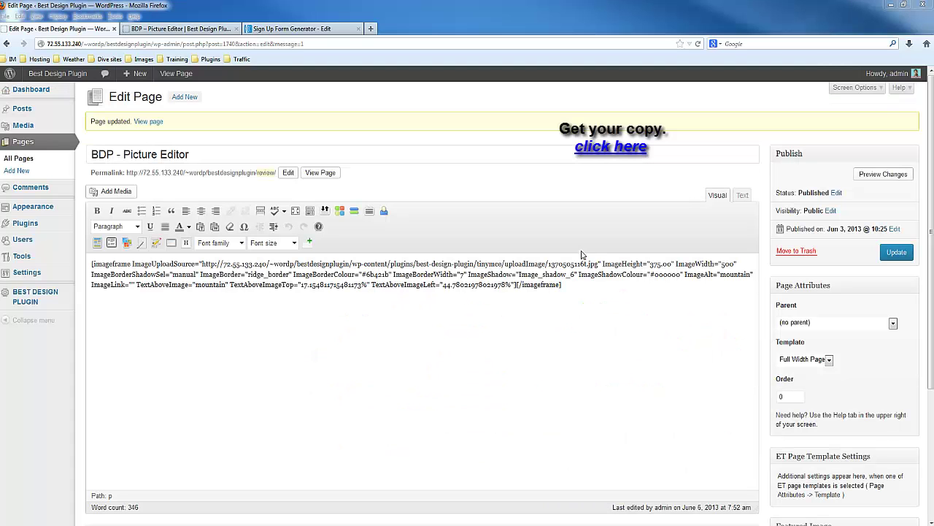
Step: Reload the published BDP – Picture Editor page and examine the picture's border, shadow and overlay text
left_click(173, 30)
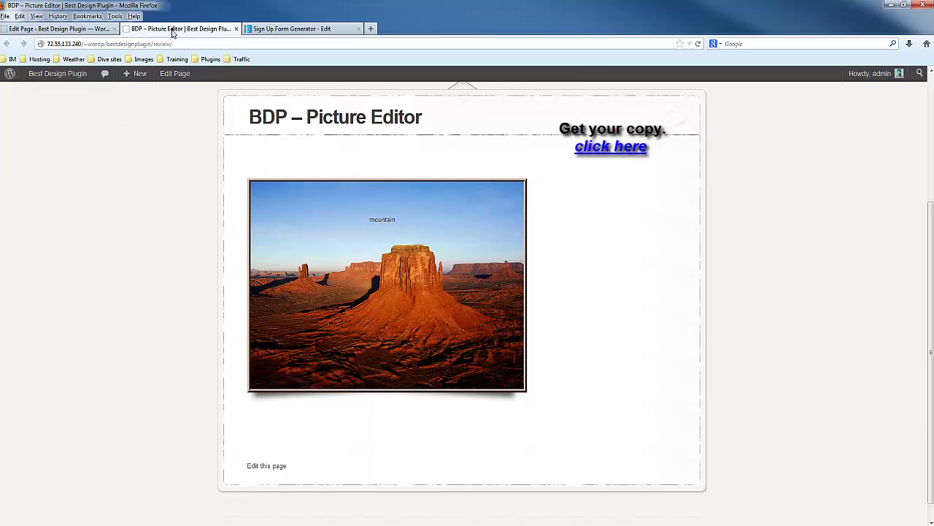
left_click(698, 44)
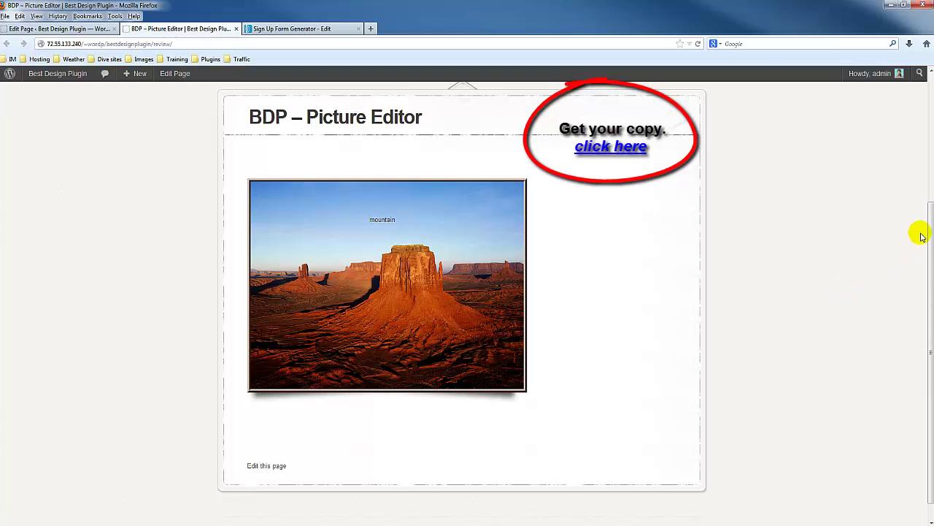
left_click_drag(930, 227, 931, 245)
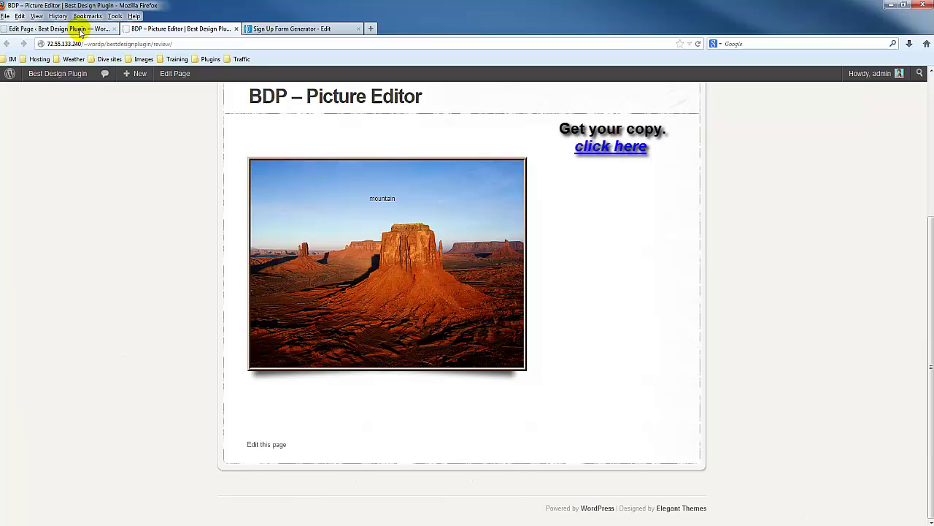
Step: Return to the page editor, set TextAboveImageTop in the imageframe shortcode to 27.154811715481173% and update the page
left_click(77, 29)
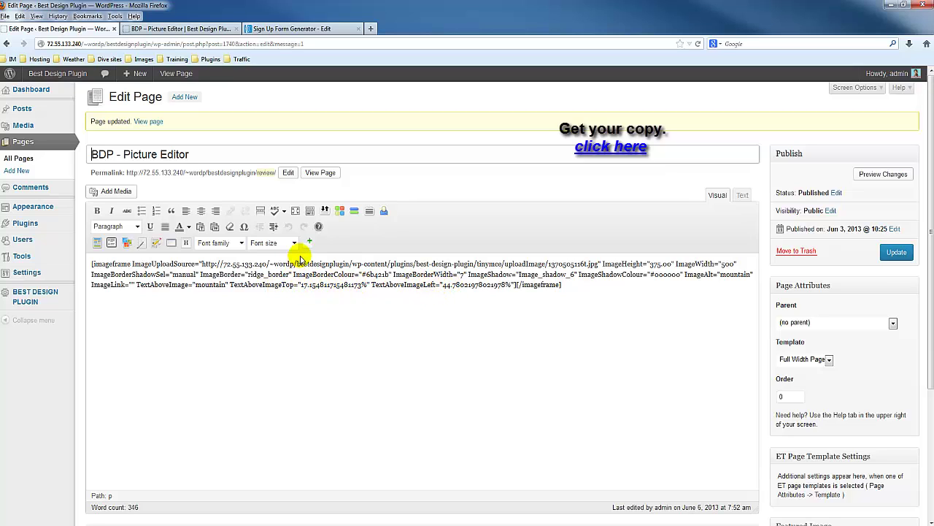
left_click(305, 285)
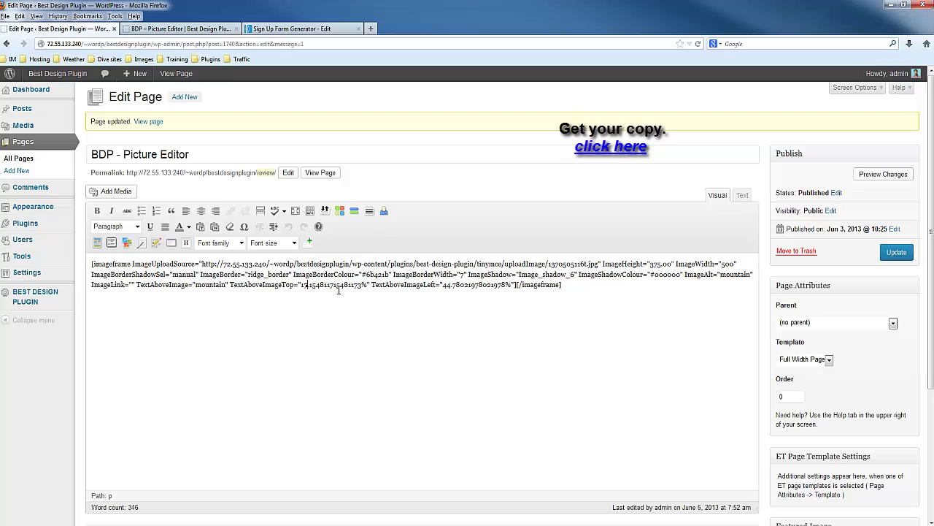
key("BackSpace")
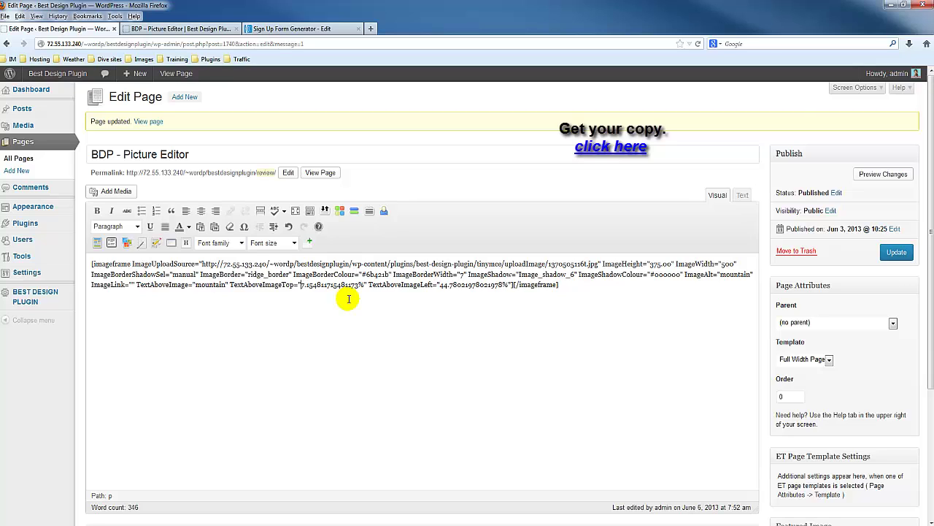
type("2")
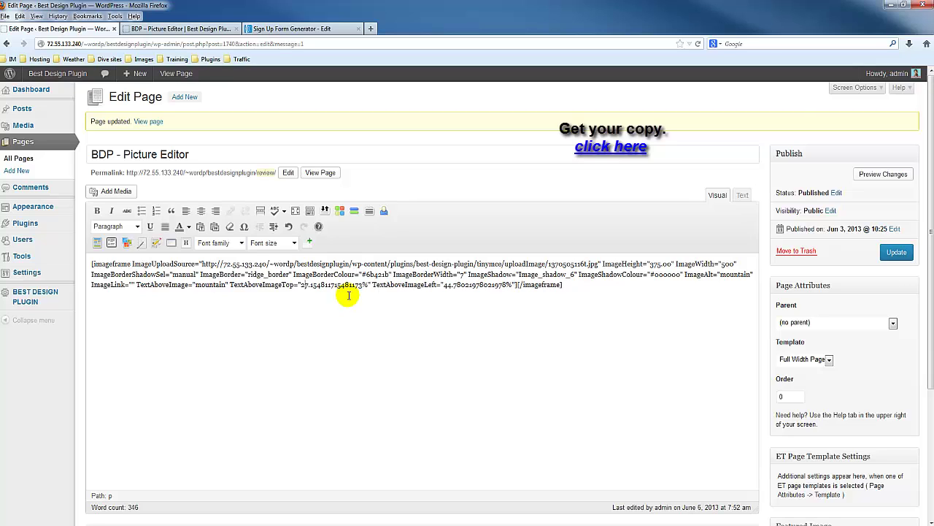
left_click(893, 251)
Step: Reload the published page to check the overlay text's vertical position, and return to the page editor
left_click(175, 29)
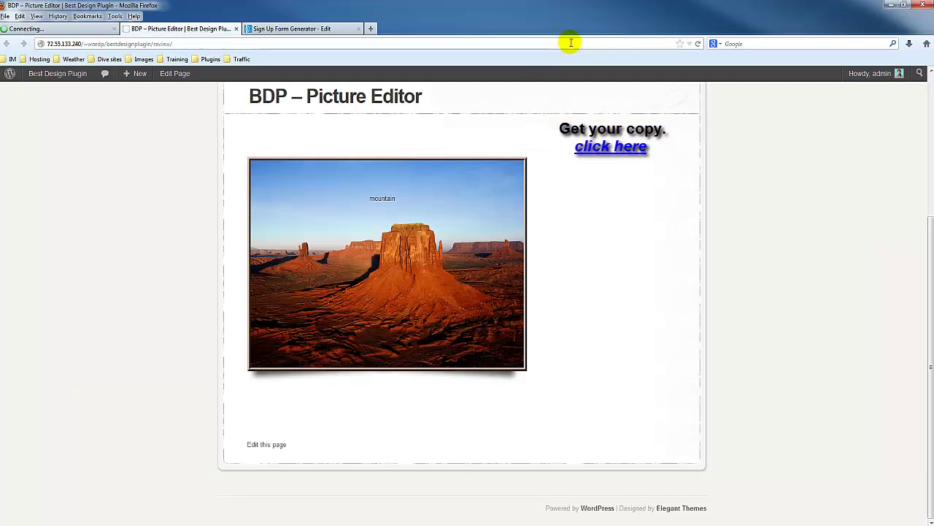
left_click(699, 44)
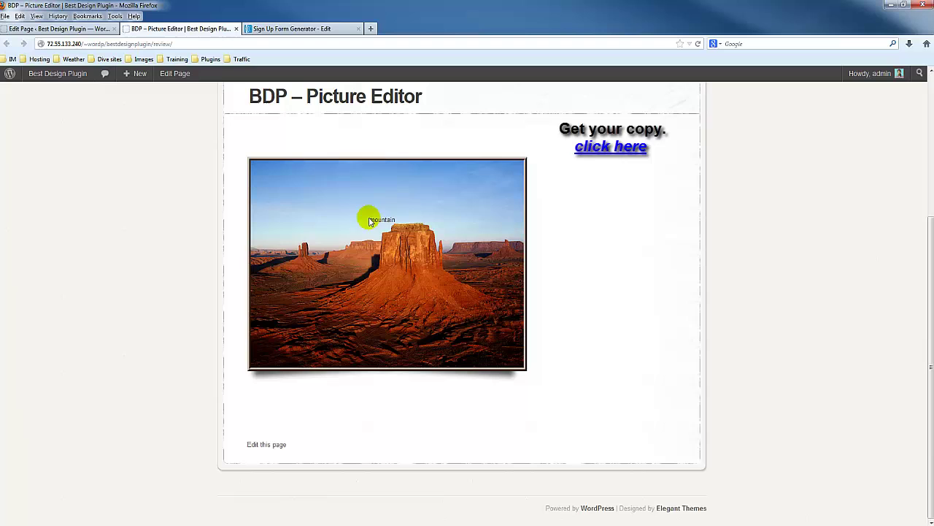
left_click(56, 28)
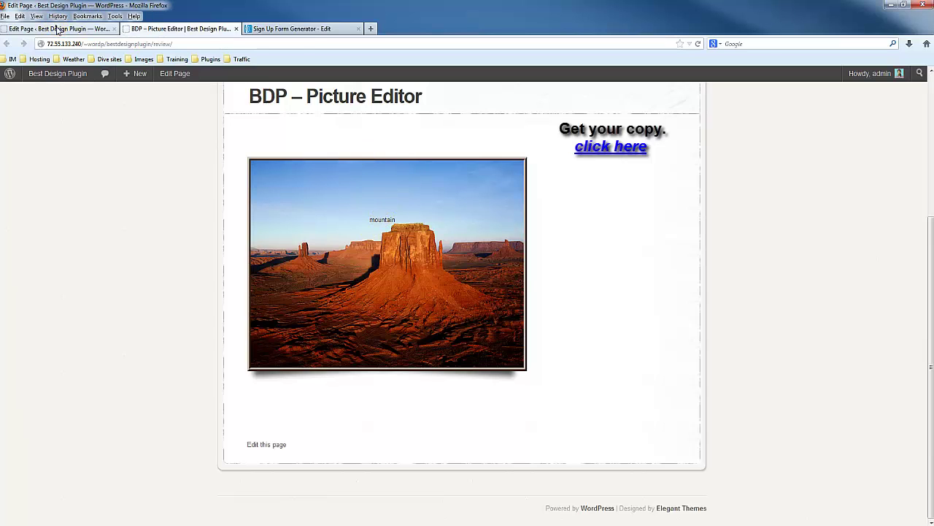
Step: Set ImageBorderColour in the imageframe shortcode to #7b421b and update the page
left_click(290, 276)
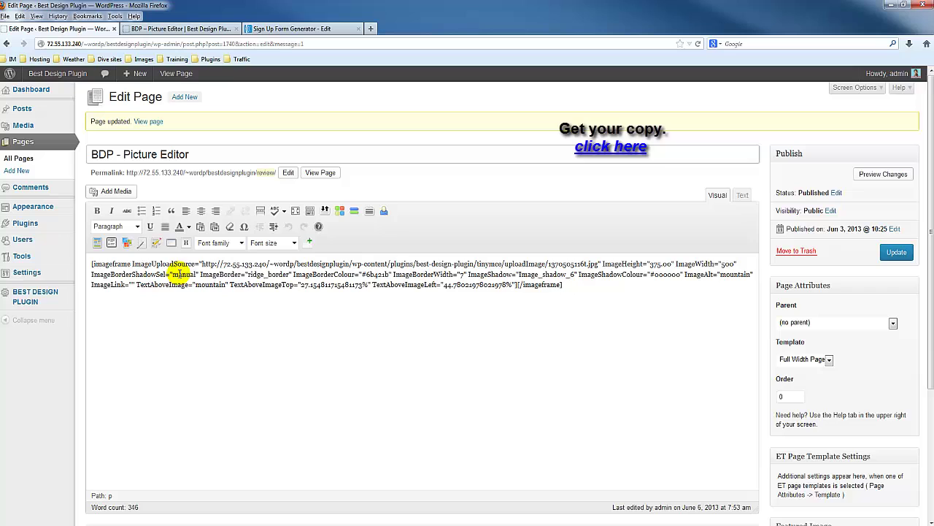
left_click(289, 274)
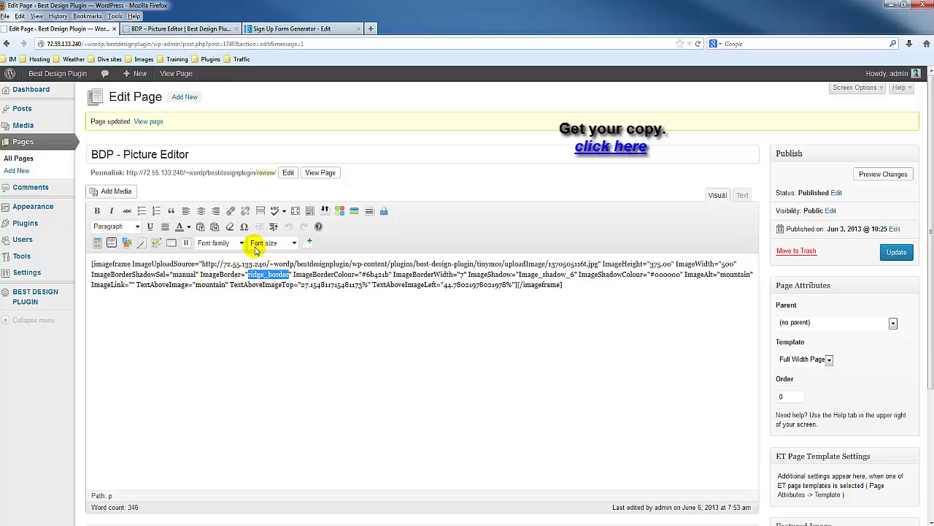
left_click(370, 274)
key("BackSpace")
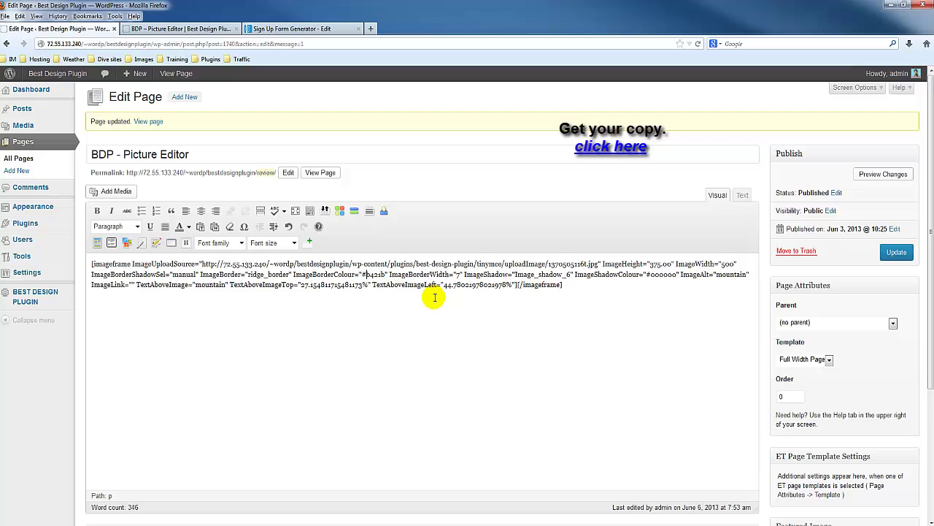
type("7")
left_click(883, 254)
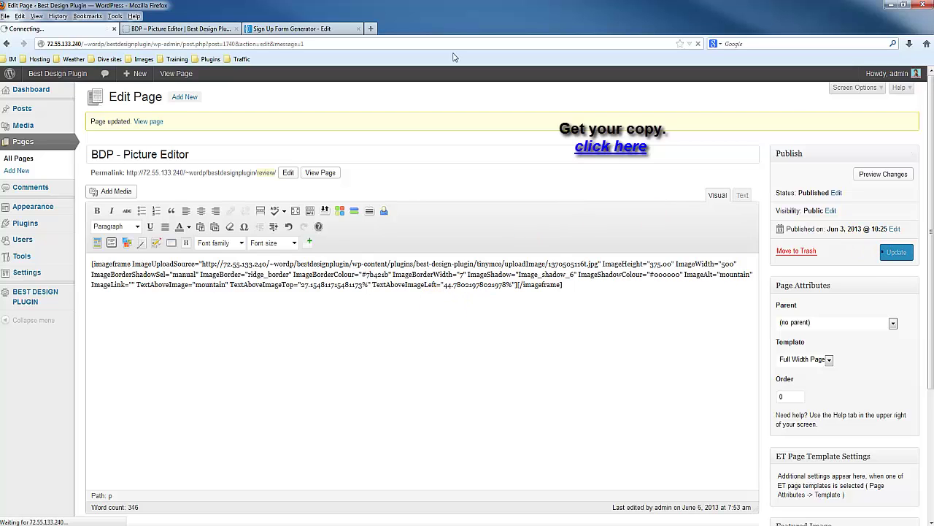
Step: Reload the published page to check the picture's border colour, and return to the page editor
left_click(181, 28)
left_click(699, 43)
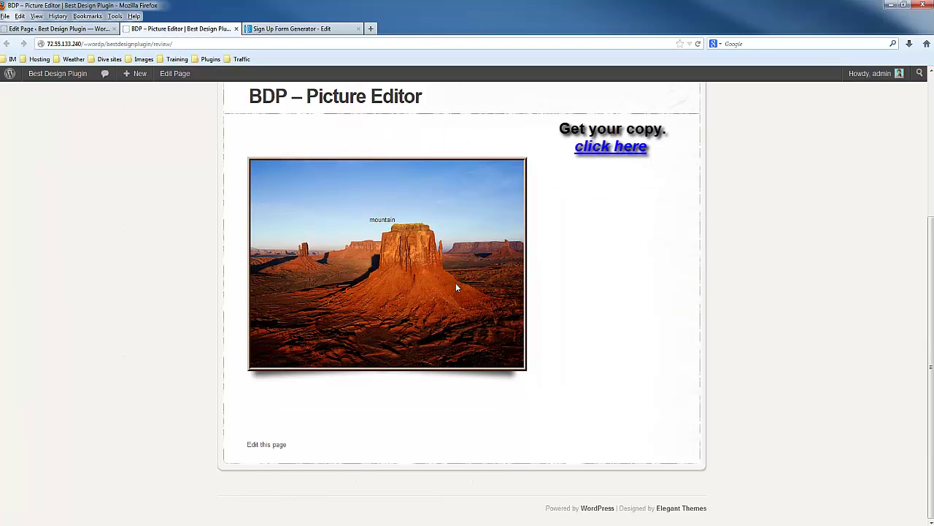
left_click(77, 29)
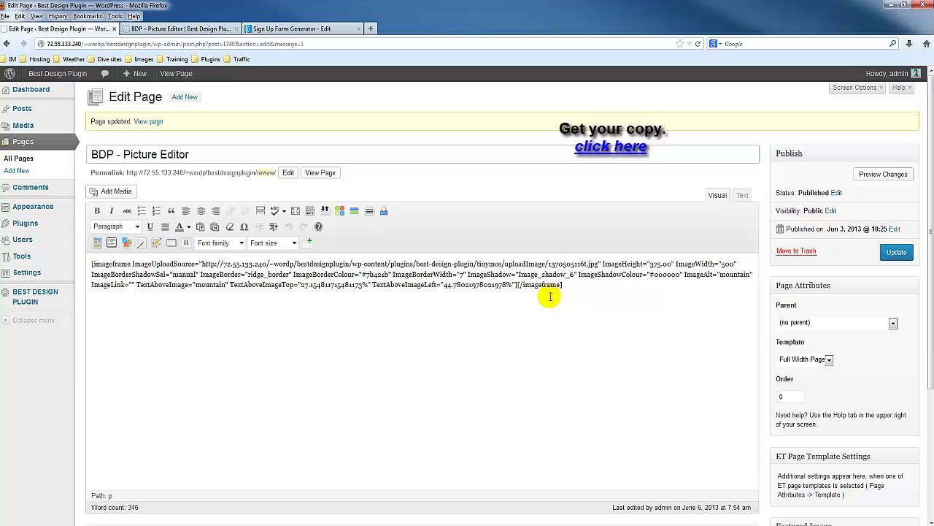